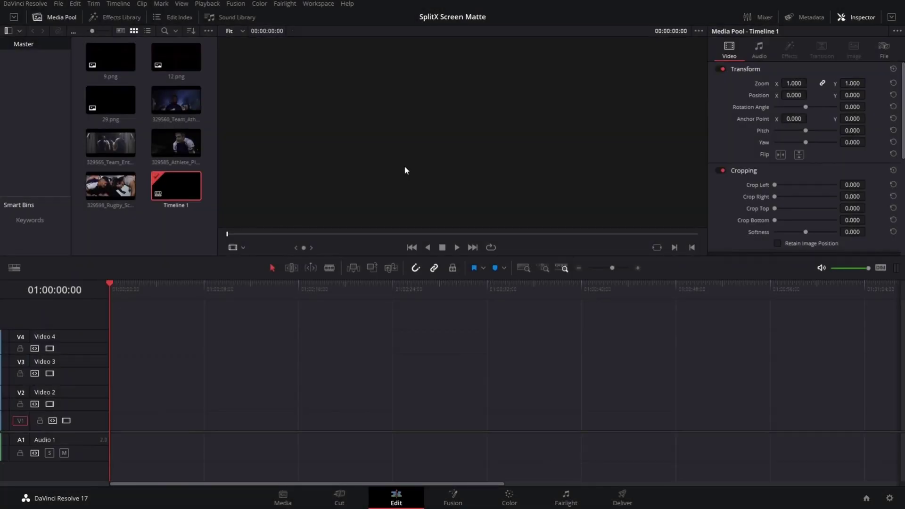
Step: Preview the 9.png and 12.png matte images and the athlete player and team-entering-stadium clips
{"action": "left_click", "coordinate": [112, 69]}
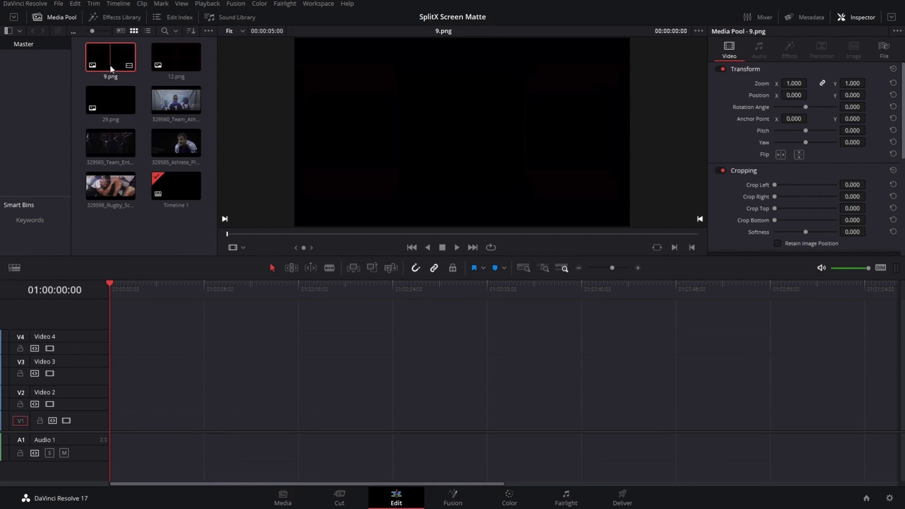
{"action": "left_click", "coordinate": [169, 238]}
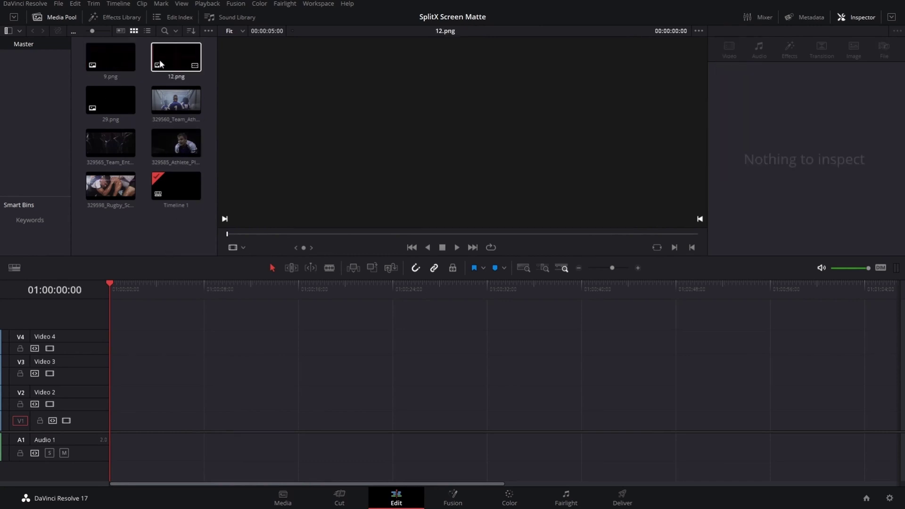
{"action": "left_click", "coordinate": [163, 58]}
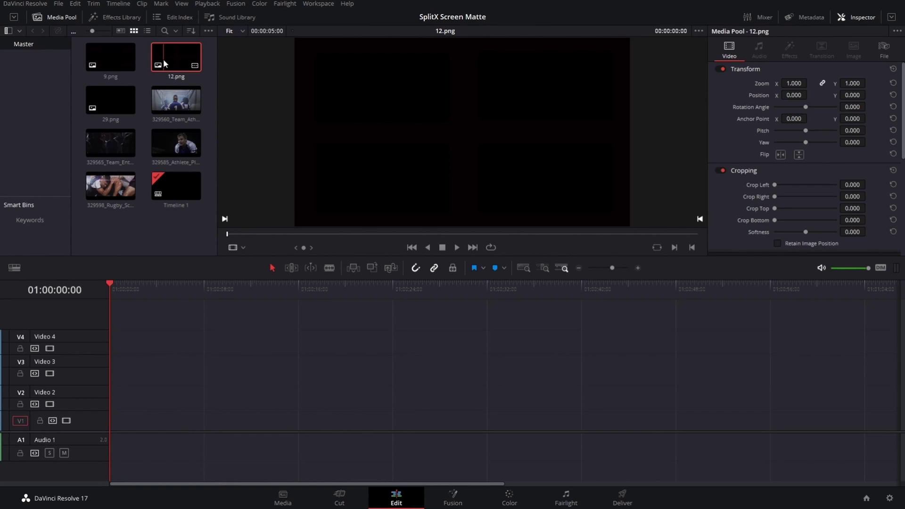
{"action": "left_click", "coordinate": [180, 147]}
{"action": "left_click", "coordinate": [118, 150]}
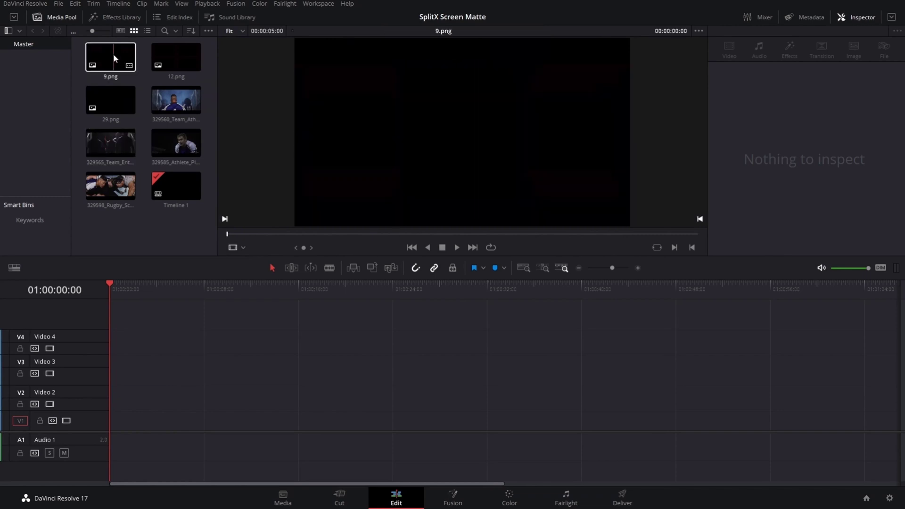
Step: Place the 9.png three-box matte at the start of Video 2 and load it in the viewer
{"action": "left_click_drag", "start_coordinate": [114, 58], "coordinate": [116, 404]}
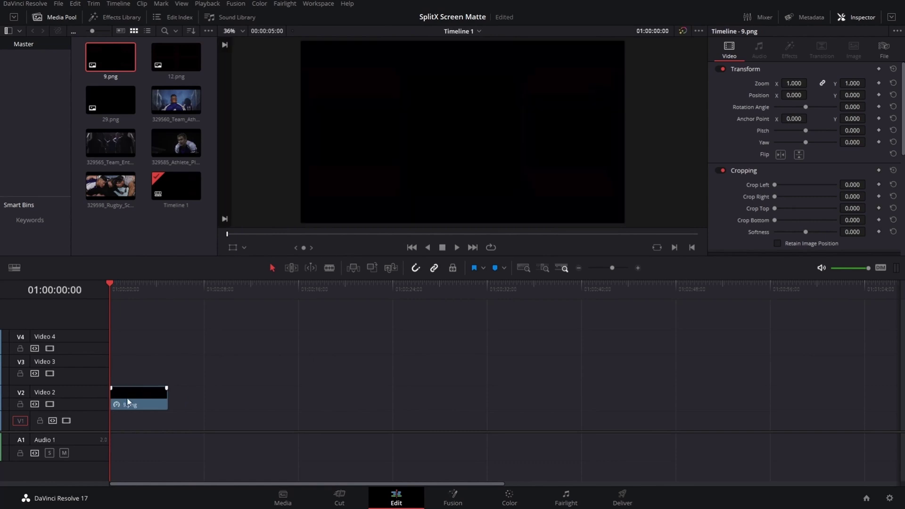
{"action": "left_click", "coordinate": [127, 402]}
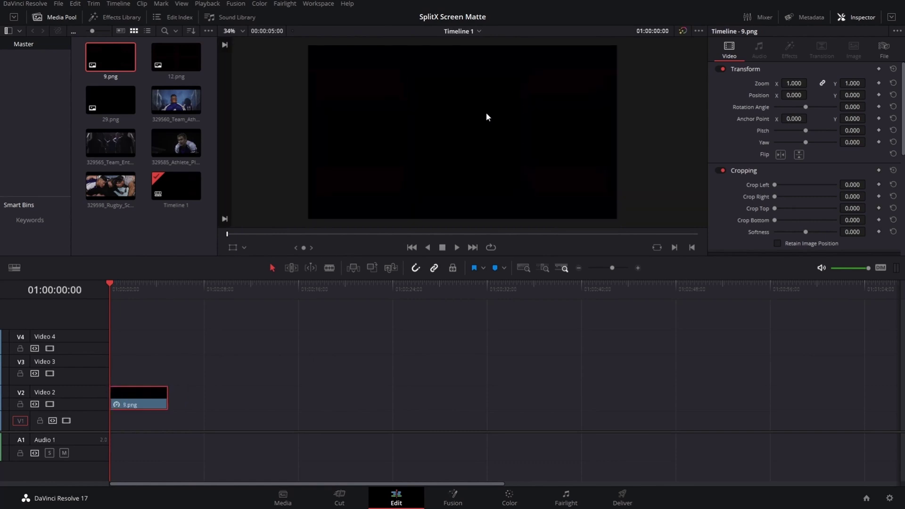
{"action": "double_click", "coordinate": [146, 396]}
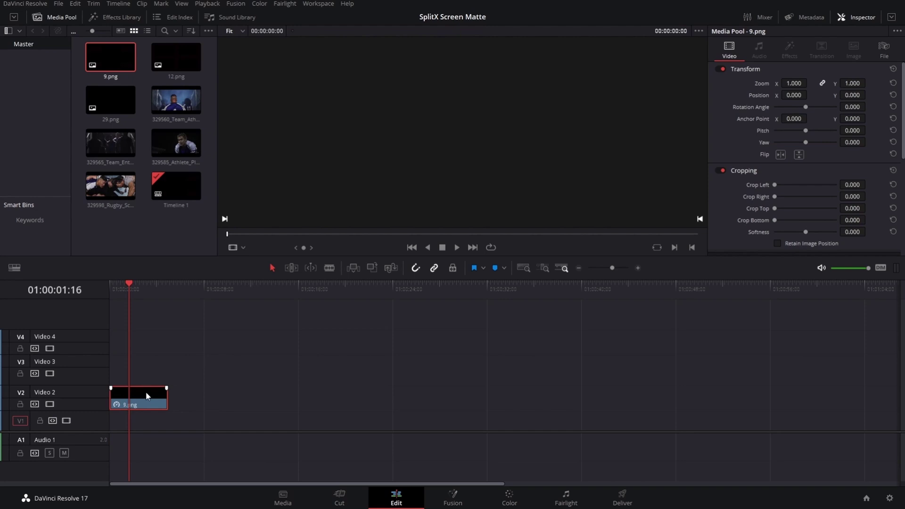
Step: Add a Solid Color generator to Video 1 under the matte and set its colour to white
{"action": "left_click", "coordinate": [131, 18]}
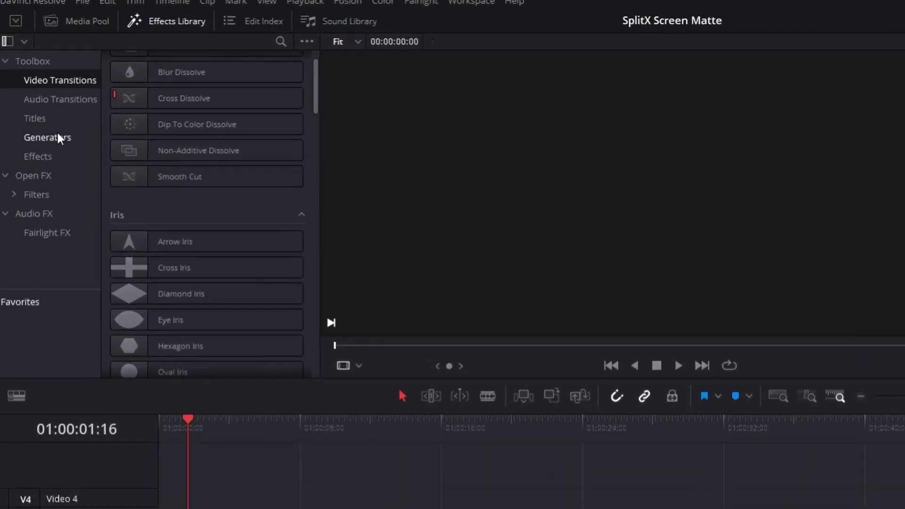
{"action": "left_click", "coordinate": [41, 92]}
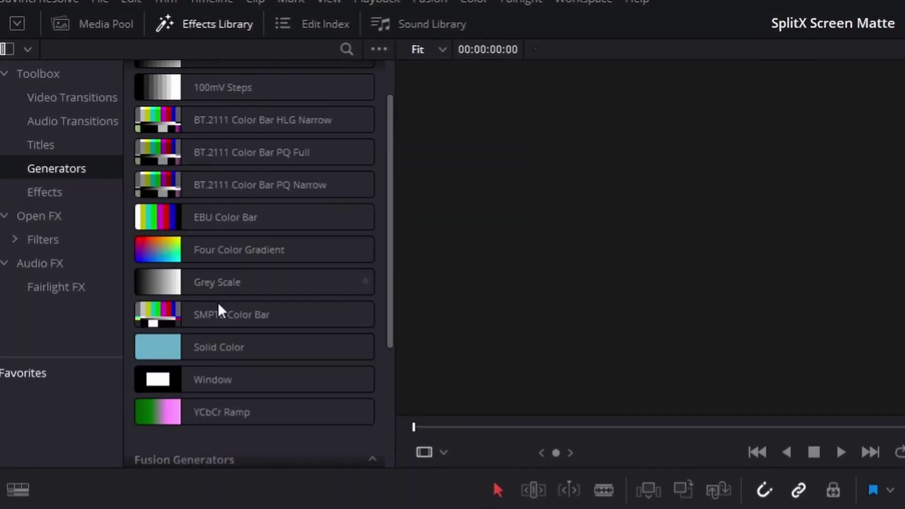
{"action": "left_click_drag", "start_coordinate": [183, 343], "coordinate": [121, 413]}
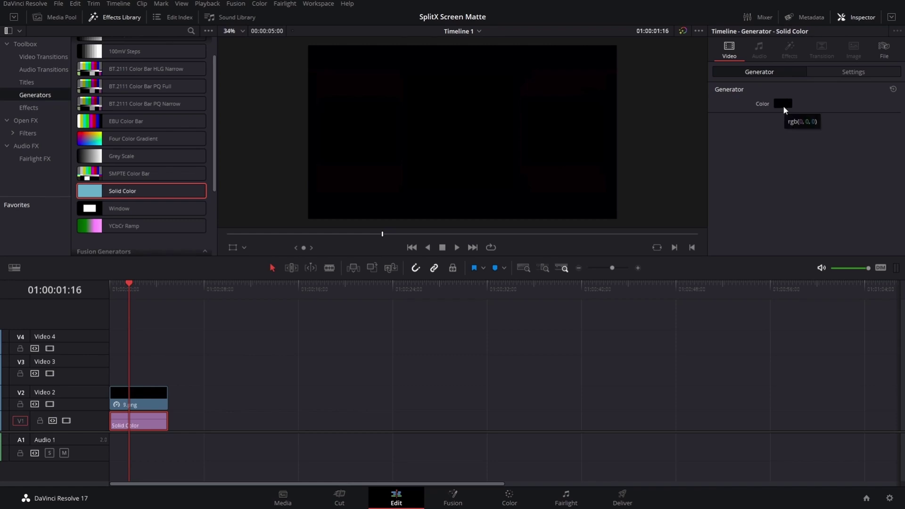
{"action": "left_click", "coordinate": [783, 106]}
{"action": "left_click", "coordinate": [426, 231]}
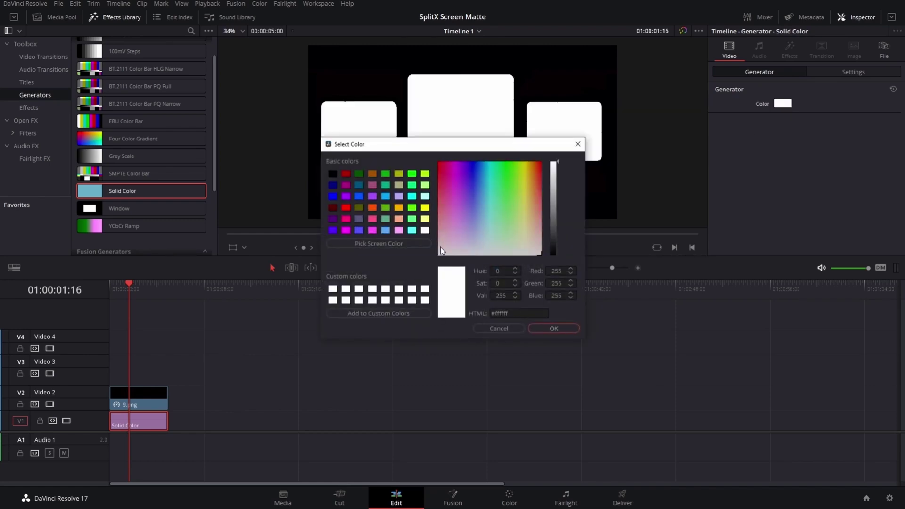
{"action": "left_click", "coordinate": [562, 329]}
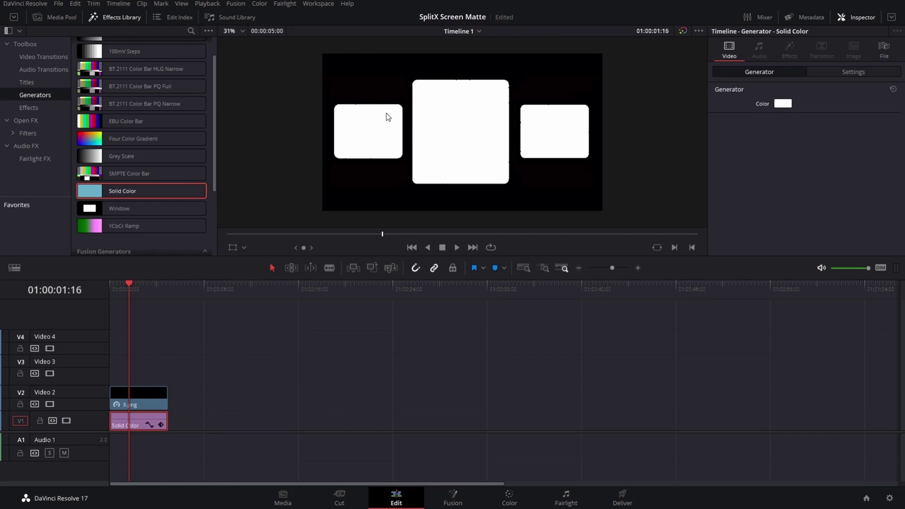
{"action": "key", "text": "ctrl+shift+a"}
{"action": "key", "text": "ctrl+equal"}
{"action": "key", "text": "ctrl+equal"}
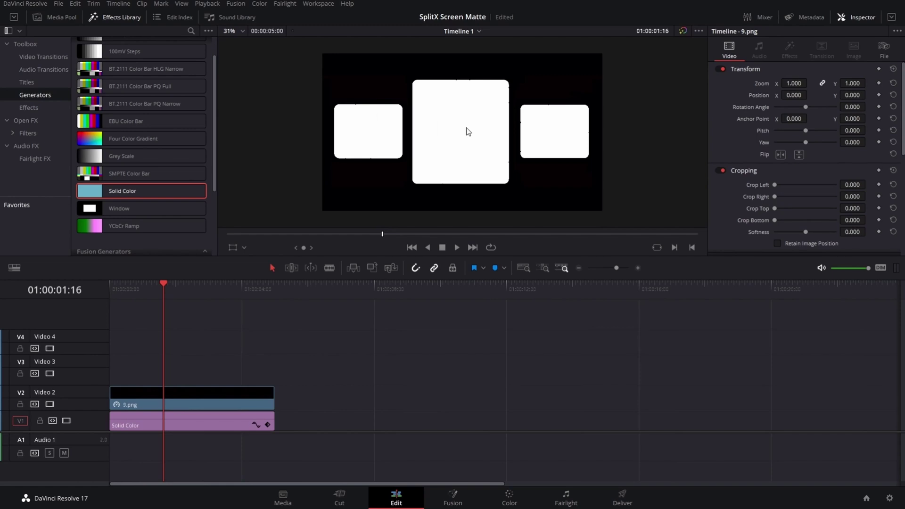
{"action": "scroll", "coordinate": [468, 132], "scroll_direction": "down", "scroll_amount": 1}
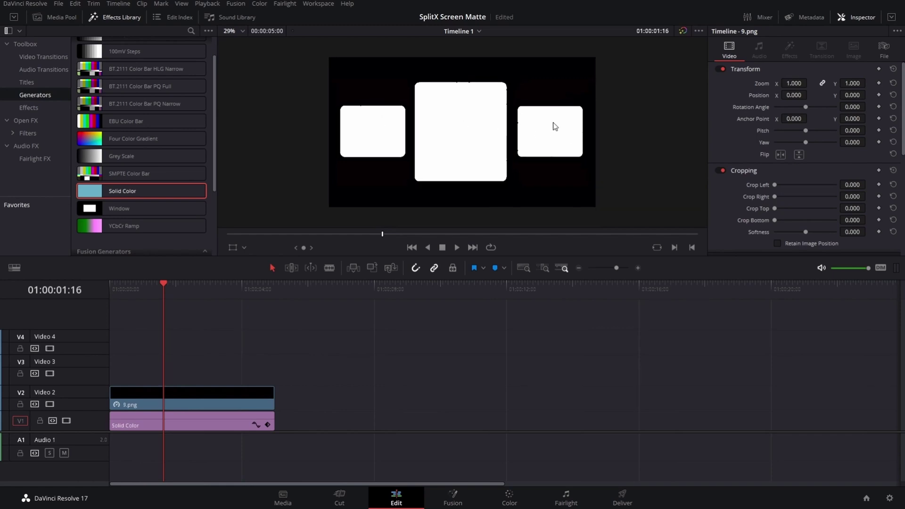
Step: Move the 9.png matte to a new Video 5 track and put the Team Athletes clip on Video 2
{"action": "left_click_drag", "start_coordinate": [183, 405], "coordinate": [184, 325]}
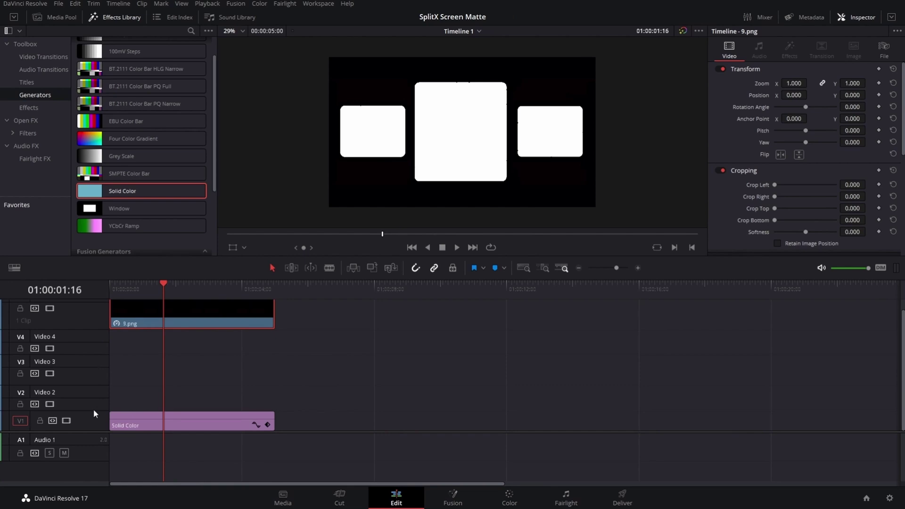
{"action": "scroll", "coordinate": [96, 424], "scroll_direction": "up", "scroll_amount": 1}
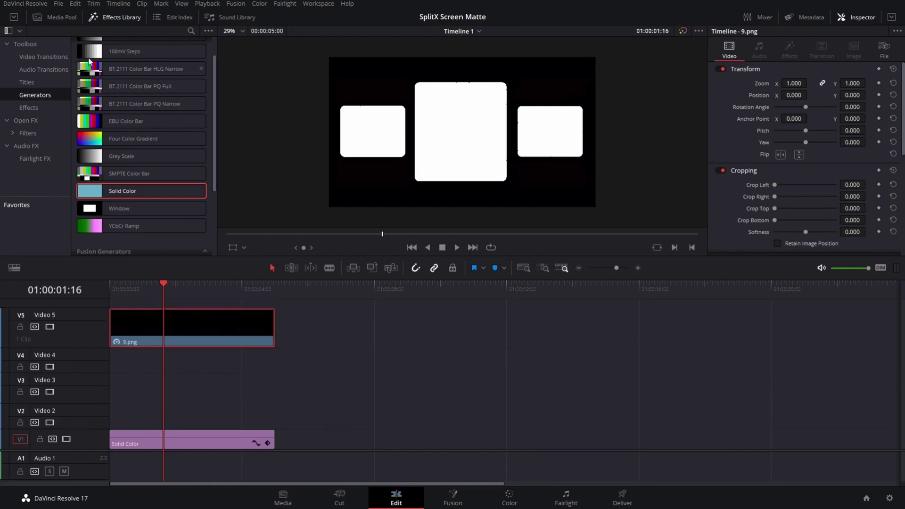
{"action": "left_click", "coordinate": [54, 17]}
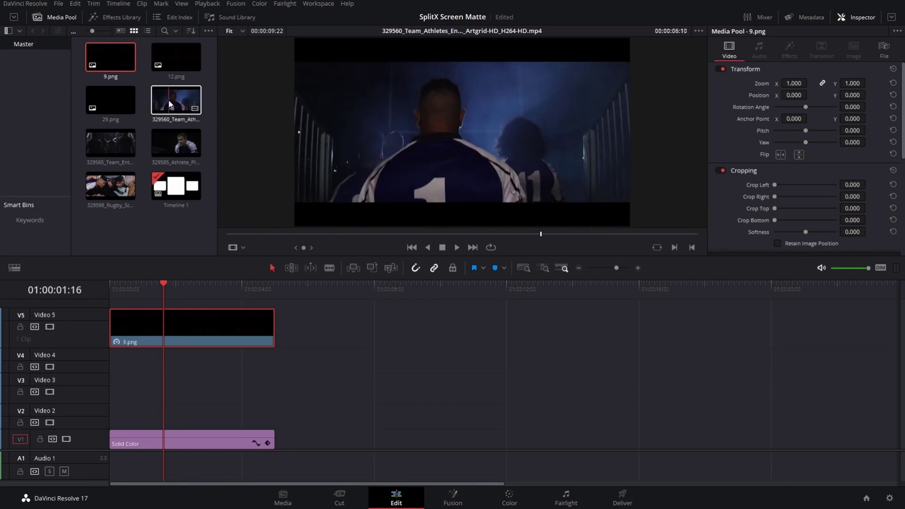
{"action": "left_click_drag", "start_coordinate": [181, 104], "coordinate": [119, 415]}
{"action": "key", "text": "space"}
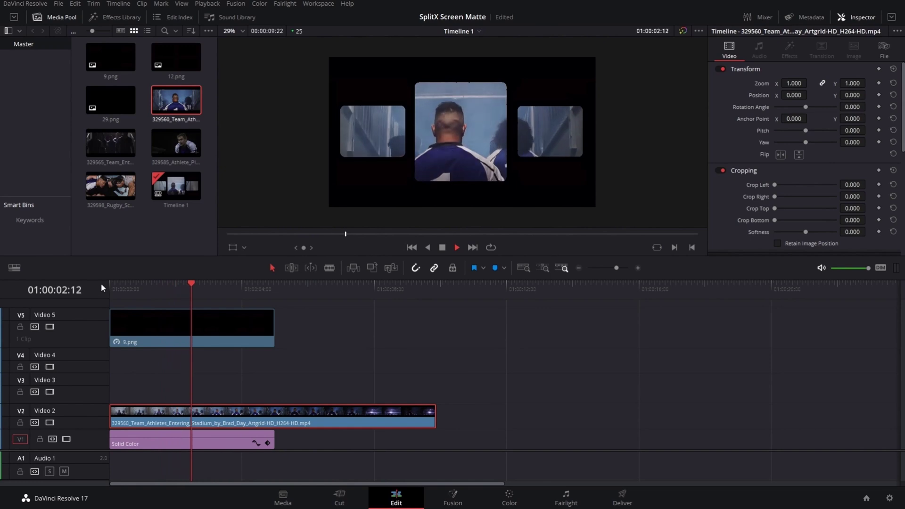
{"action": "key", "text": "space"}
{"action": "key", "text": "Home"}
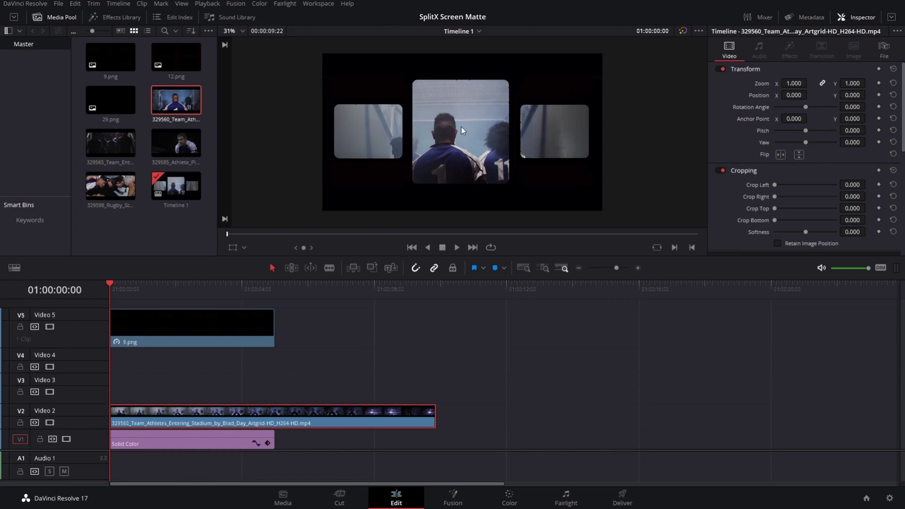
Step: Set the Team Athletes clip to Zoom 1.12, Position X 110, Y 89
{"action": "left_click_drag", "start_coordinate": [796, 95], "coordinate": [811, 94]}
{"action": "left_click_drag", "start_coordinate": [741, 135], "coordinate": [740, 135]}
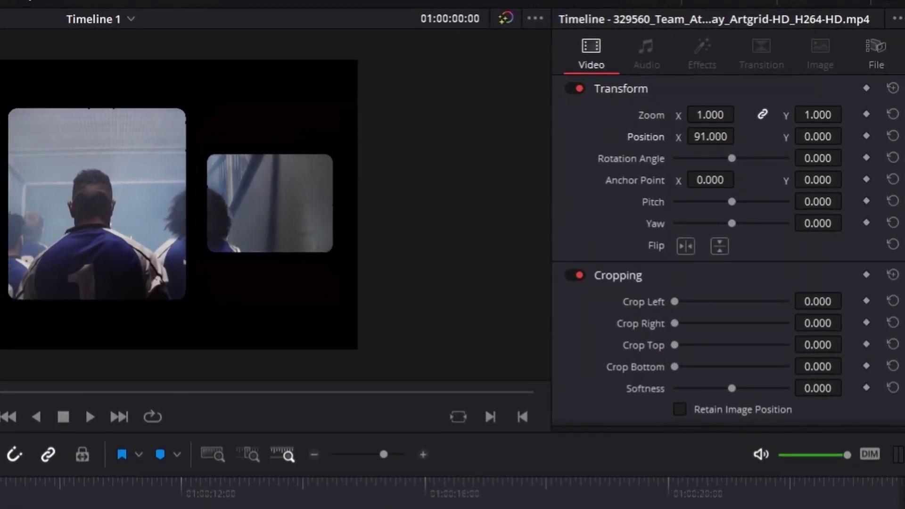
{"action": "left_click_drag", "start_coordinate": [818, 137], "coordinate": [834, 137]}
{"action": "left_click_drag", "start_coordinate": [723, 114], "coordinate": [745, 118]}
{"action": "left_click_drag", "start_coordinate": [796, 137], "coordinate": [818, 137]}
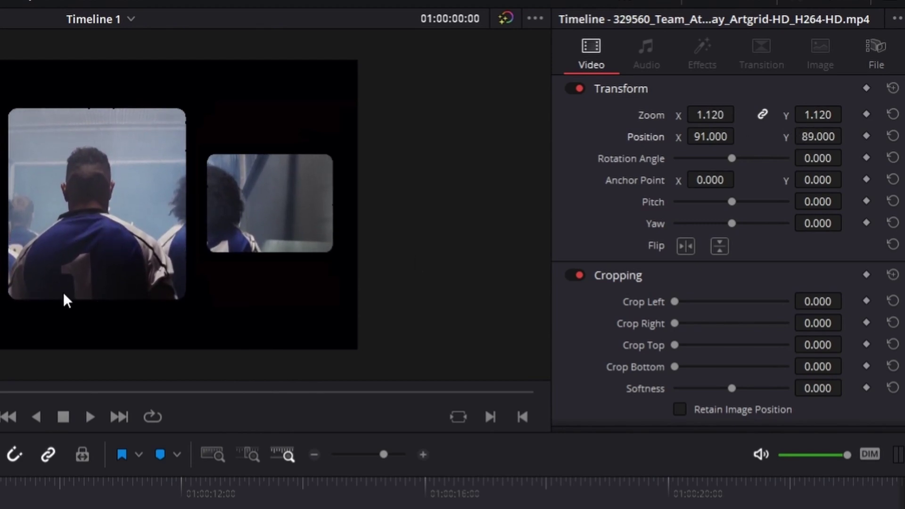
{"action": "left_click_drag", "start_coordinate": [710, 137], "coordinate": [741, 137]}
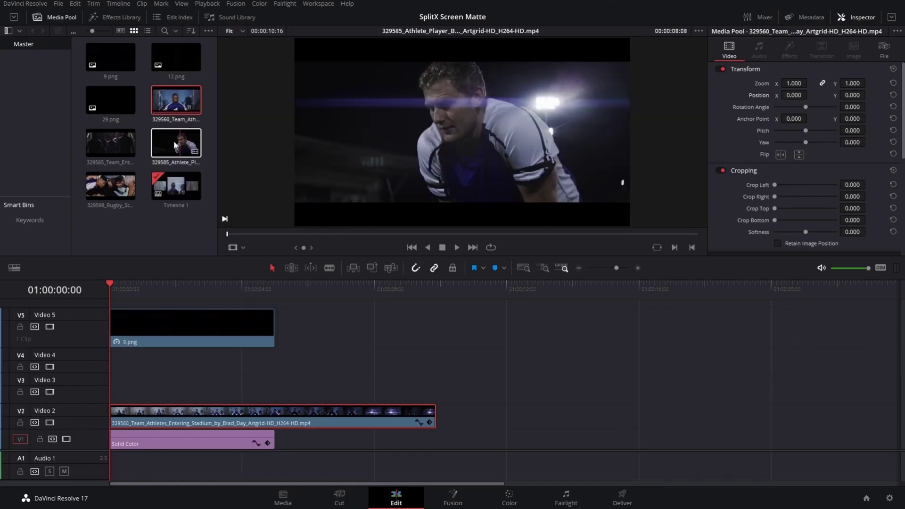
Step: Add the 329565 Team Entering Stadium Players clip to Video 3 and scale it to 0.74
{"action": "left_click_drag", "start_coordinate": [100, 141], "coordinate": [106, 391]}
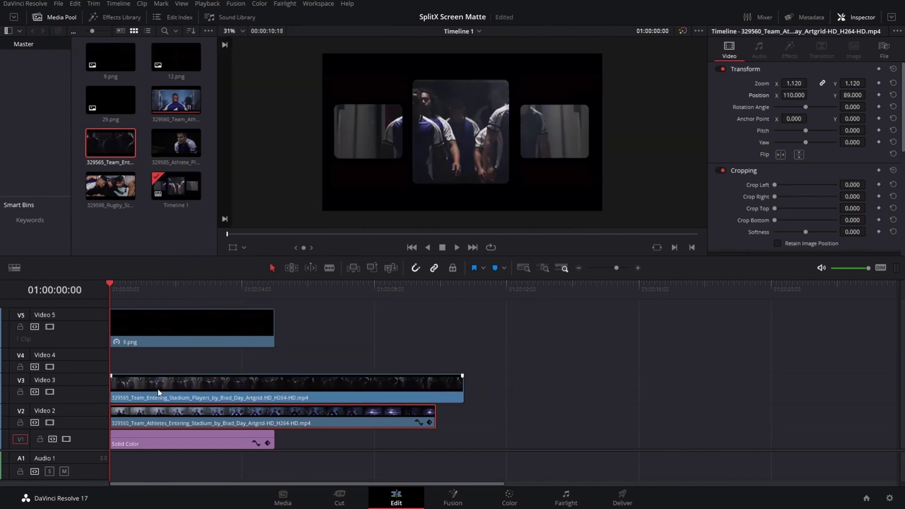
{"action": "left_click", "coordinate": [158, 392]}
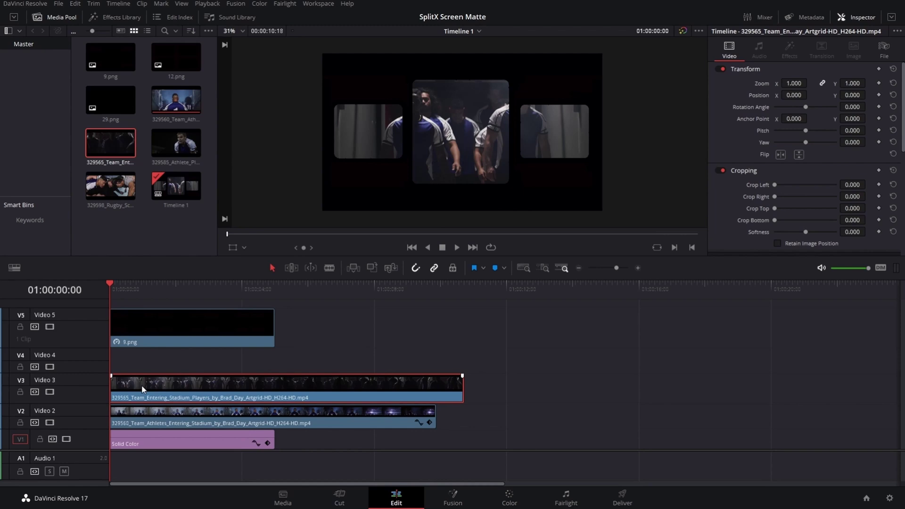
{"action": "scroll", "coordinate": [221, 381], "scroll_direction": "up", "scroll_amount": 2}
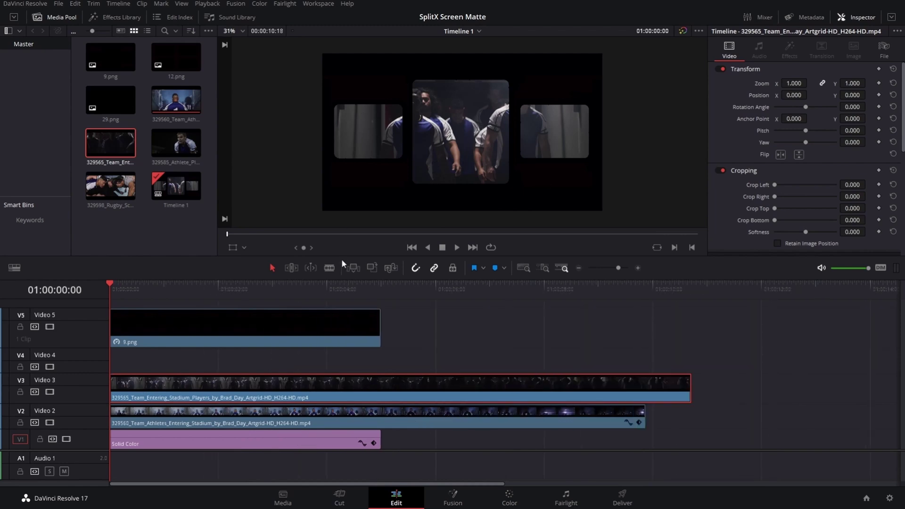
{"action": "left_click_drag", "start_coordinate": [853, 83], "coordinate": [779, 96]}
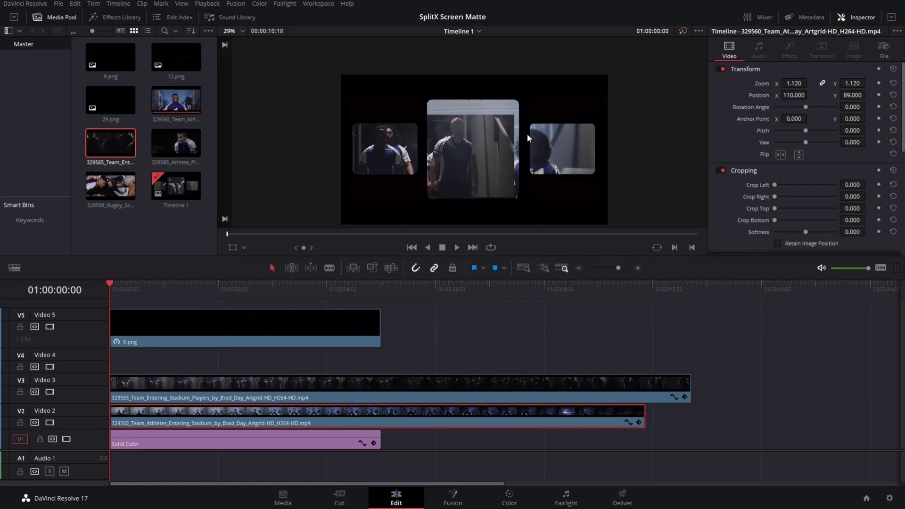
Step: Try an on-screen crop of the Video 3 clip's right side, then undo it
{"action": "left_click", "coordinate": [247, 391]}
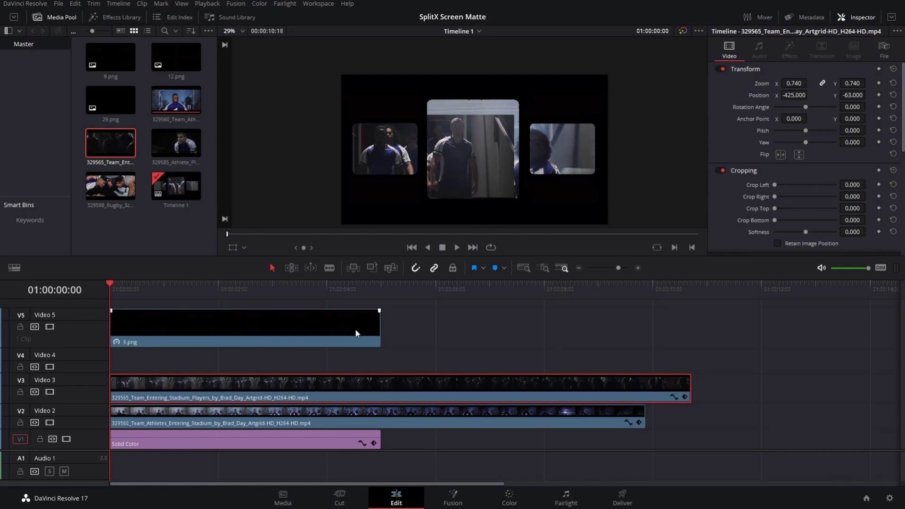
{"action": "left_click", "coordinate": [245, 248]}
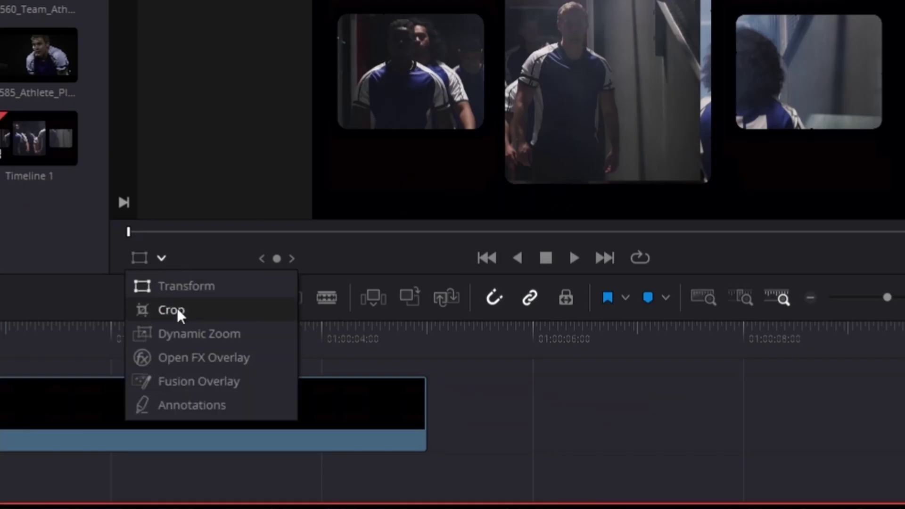
{"action": "left_click", "coordinate": [176, 310]}
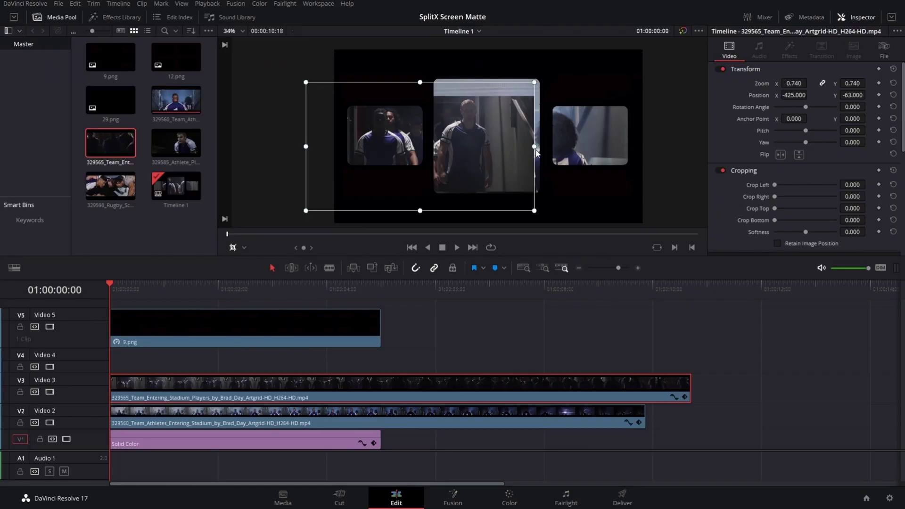
{"action": "left_click_drag", "start_coordinate": [535, 147], "coordinate": [426, 149]}
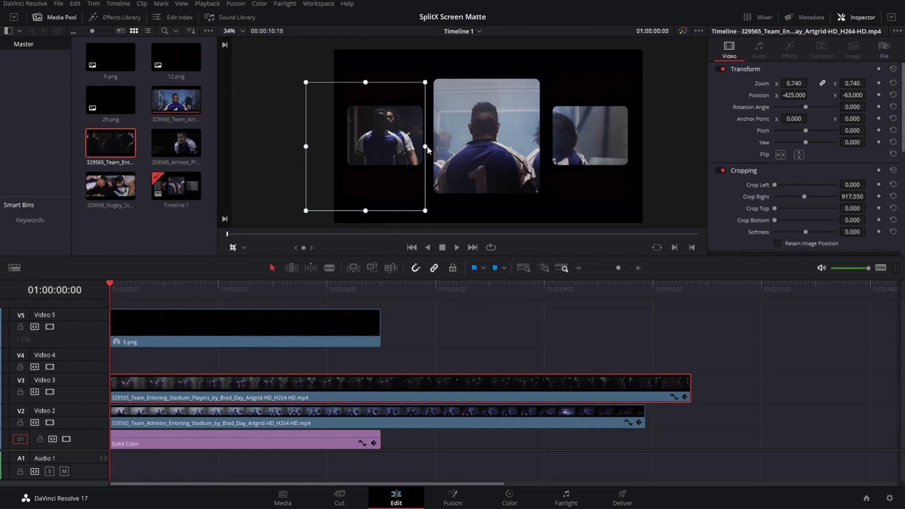
{"action": "key", "text": "ctrl+z"}
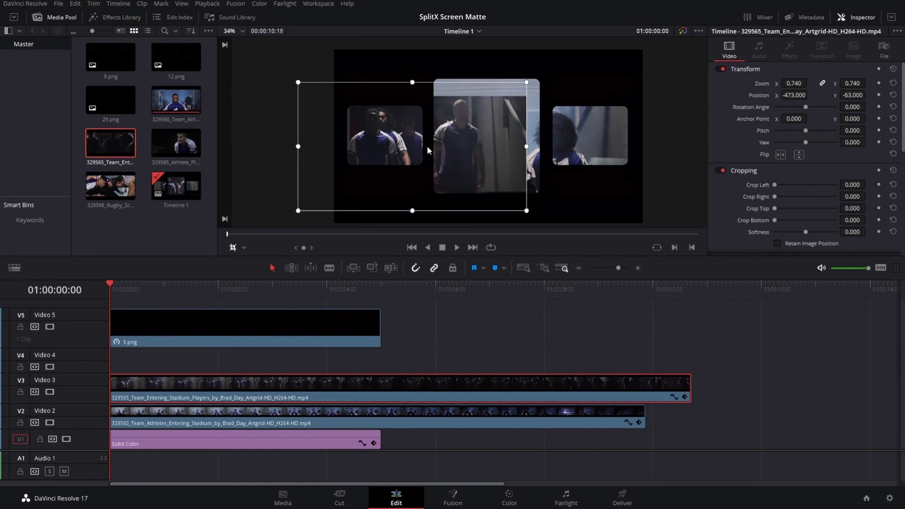
{"action": "key", "text": "ctrl+z"}
Step: Set the Video 3 clip's Crop Right to about 929 so it stays in the left box
{"action": "left_click", "coordinate": [245, 248]}
{"action": "left_click", "coordinate": [250, 260]}
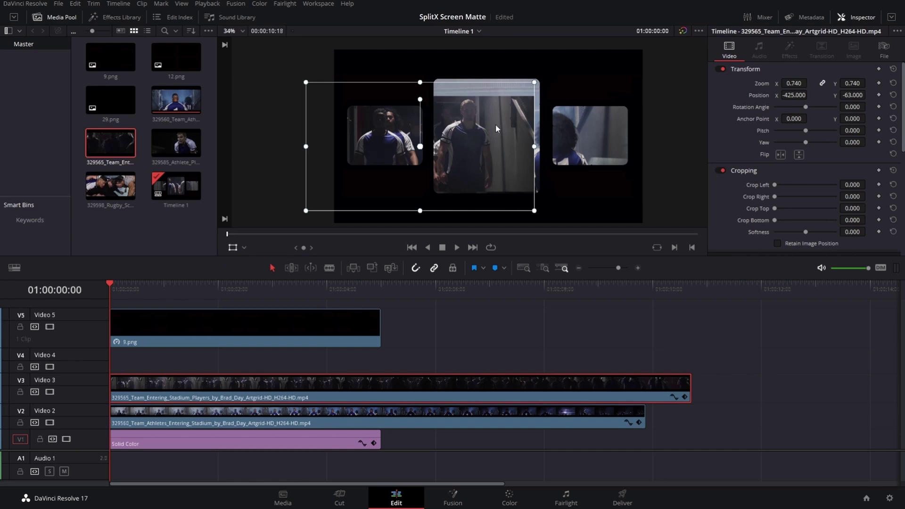
{"action": "scroll", "coordinate": [798, 169], "scroll_direction": "down", "scroll_amount": 2}
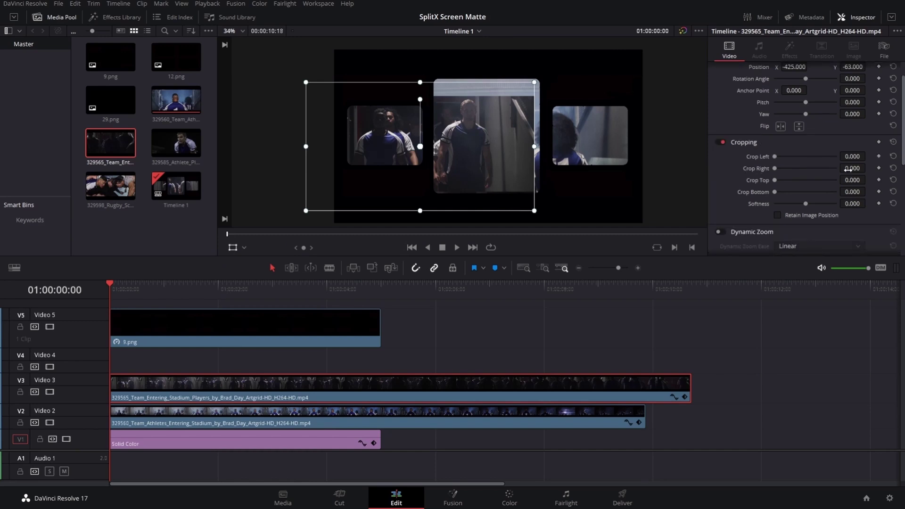
{"action": "left_click_drag", "start_coordinate": [847, 169], "coordinate": [851, 172]}
Step: Add the 329585 Athlete clip to Video 4 and preview the layout
{"action": "left_click", "coordinate": [163, 142]}
{"action": "left_click_drag", "start_coordinate": [163, 142], "coordinate": [125, 359]}
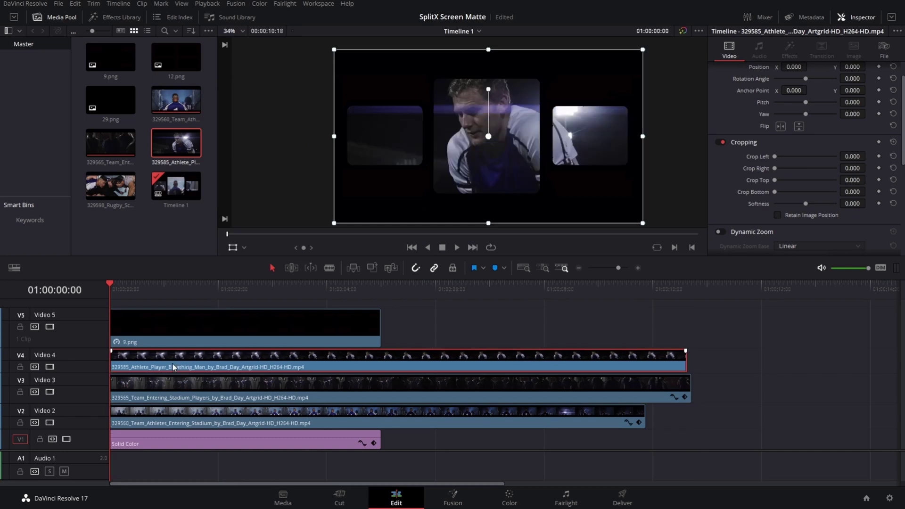
{"action": "key", "text": "space"}
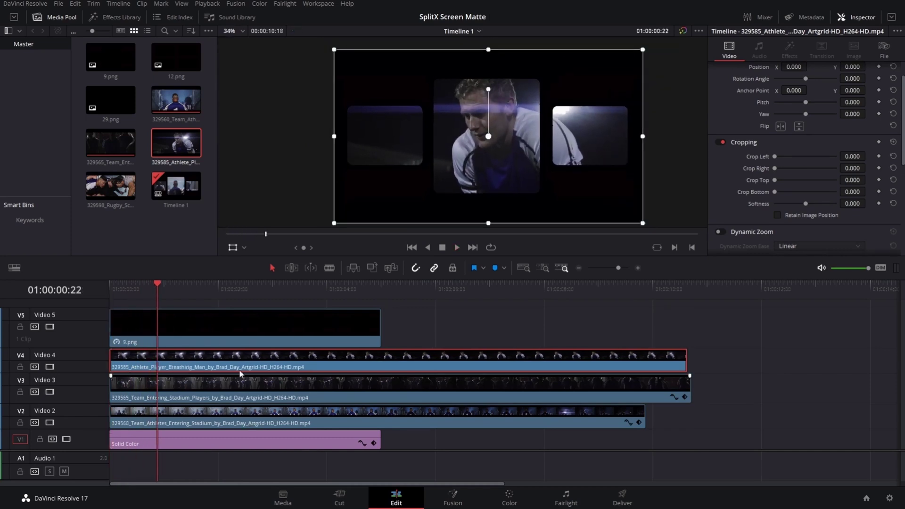
{"action": "left_click", "coordinate": [213, 388]}
{"action": "left_click", "coordinate": [210, 413]}
{"action": "left_click", "coordinate": [213, 398]}
{"action": "left_click", "coordinate": [220, 368]}
Step: Move the athlete clip over the right-hand box and shrink it to 0.620 zoom
{"action": "left_click_drag", "start_coordinate": [466, 174], "coordinate": [517, 182]}
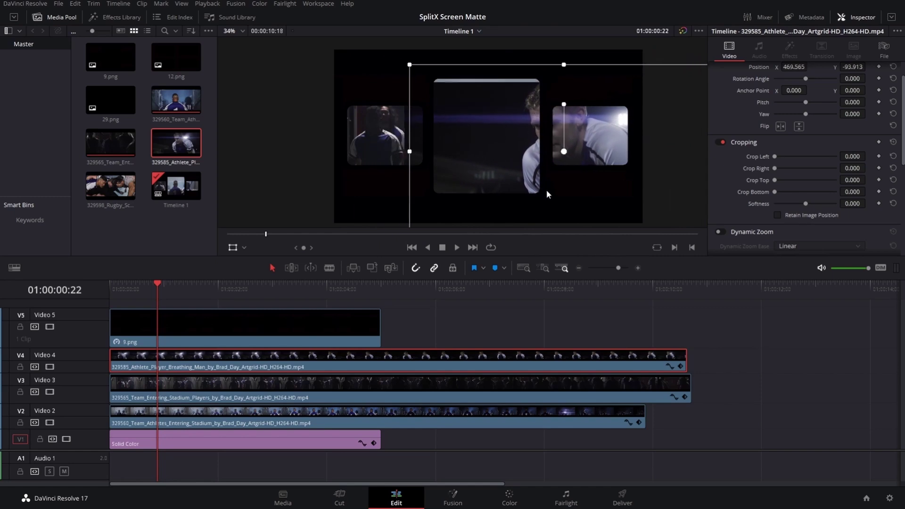
{"action": "left_click_drag", "start_coordinate": [547, 194], "coordinate": [571, 198]}
{"action": "scroll", "coordinate": [811, 121], "scroll_direction": "up", "scroll_amount": 2}
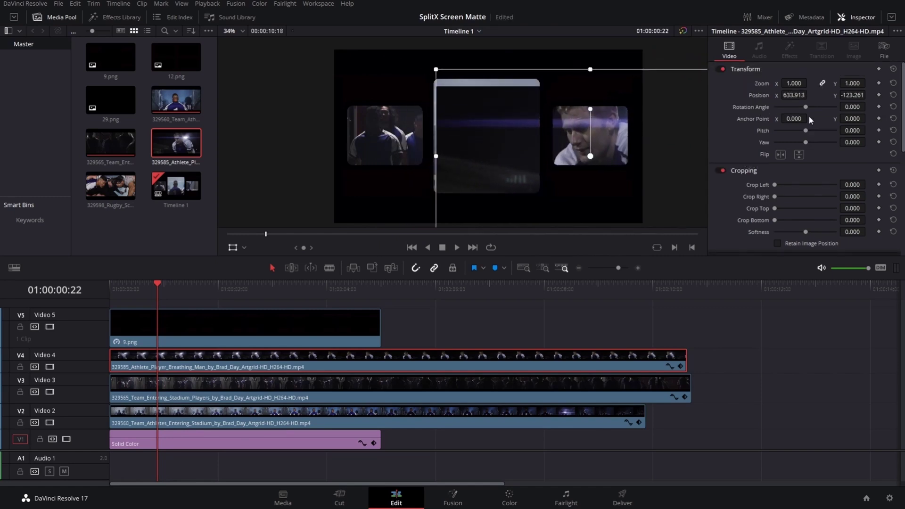
{"action": "left_click_drag", "start_coordinate": [798, 83], "coordinate": [769, 84]}
{"action": "left_click_drag", "start_coordinate": [636, 158], "coordinate": [638, 149]}
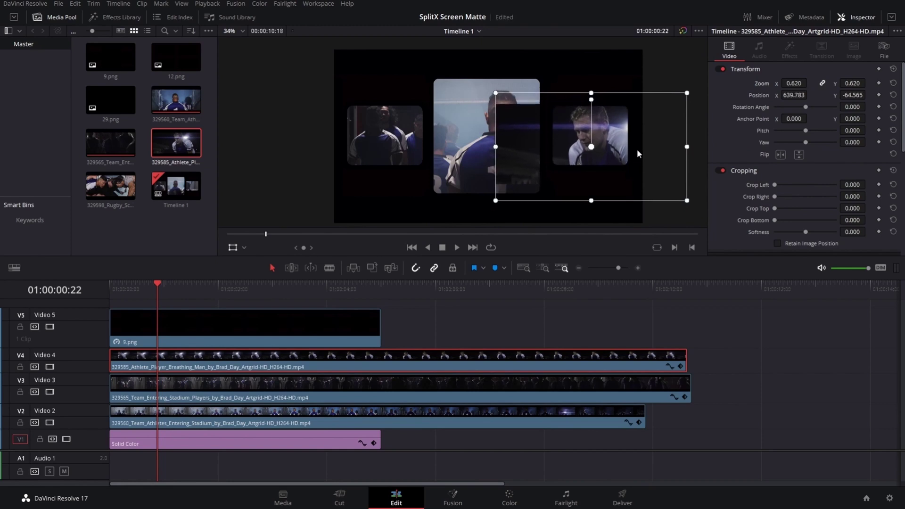
Step: Crop away the athlete clip's left side so it fills only the right box
{"action": "left_click", "coordinate": [244, 247]}
{"action": "left_click", "coordinate": [254, 262]}
{"action": "left_click_drag", "start_coordinate": [496, 147], "coordinate": [552, 150]}
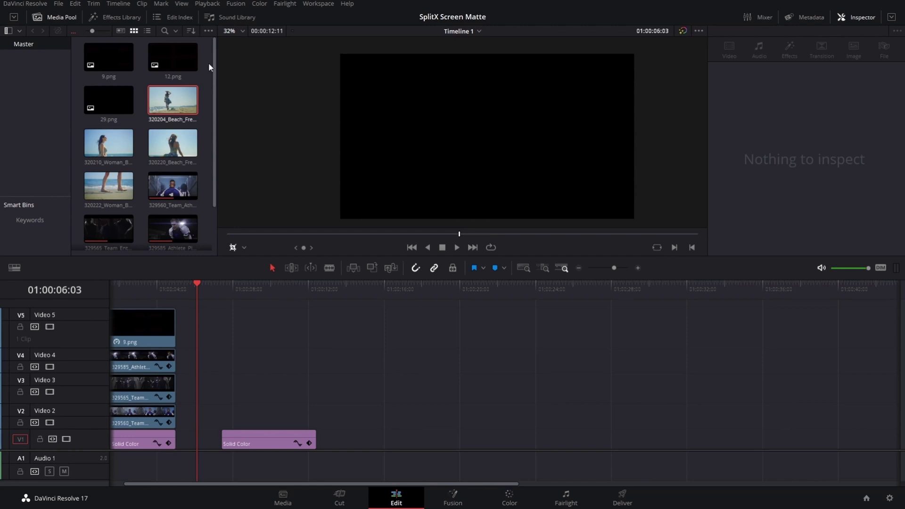
Step: Add the 12.png four-box matte to the timeline after the first split-screen section
{"action": "left_click", "coordinate": [182, 58]}
{"action": "left_click_drag", "start_coordinate": [168, 57], "coordinate": [227, 415]}
{"action": "left_click", "coordinate": [241, 437]}
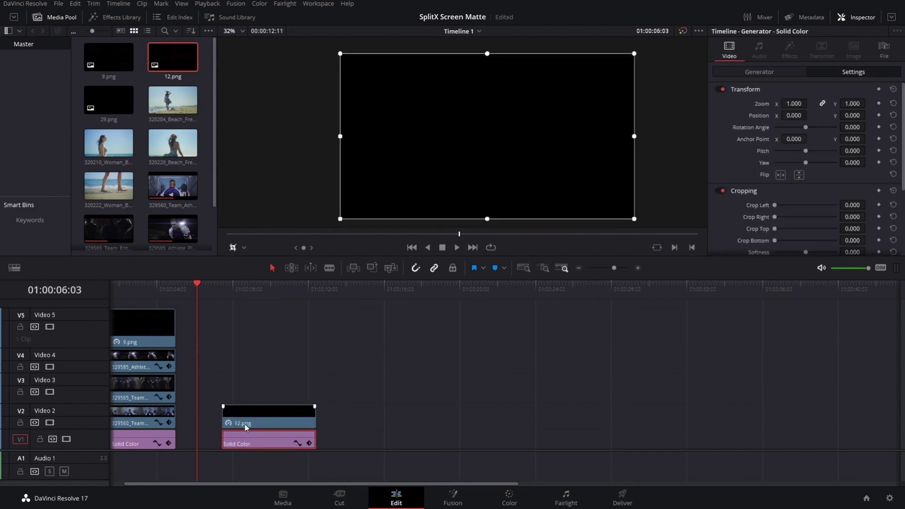
{"action": "left_click", "coordinate": [243, 292]}
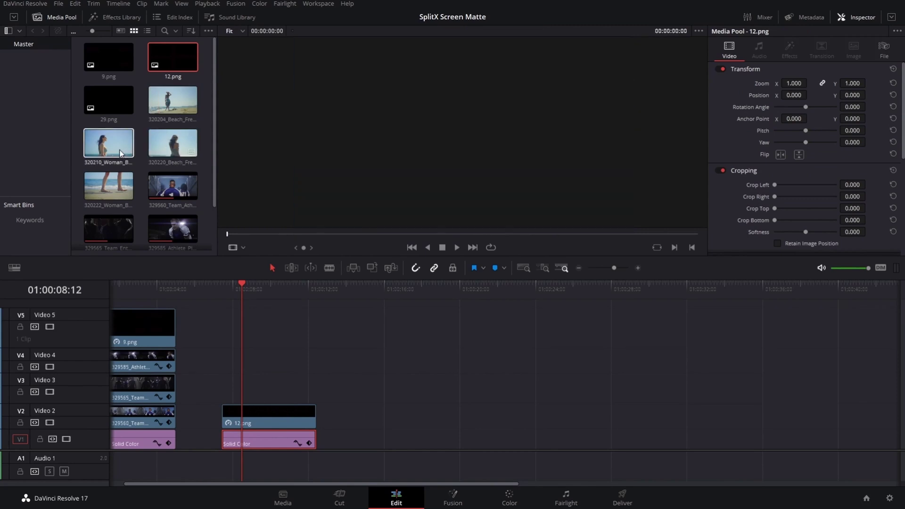
Step: Move 12.png up to Video 6 and place the 320204 Beach clip on Video 2 beneath it
{"action": "left_click", "coordinate": [256, 441]}
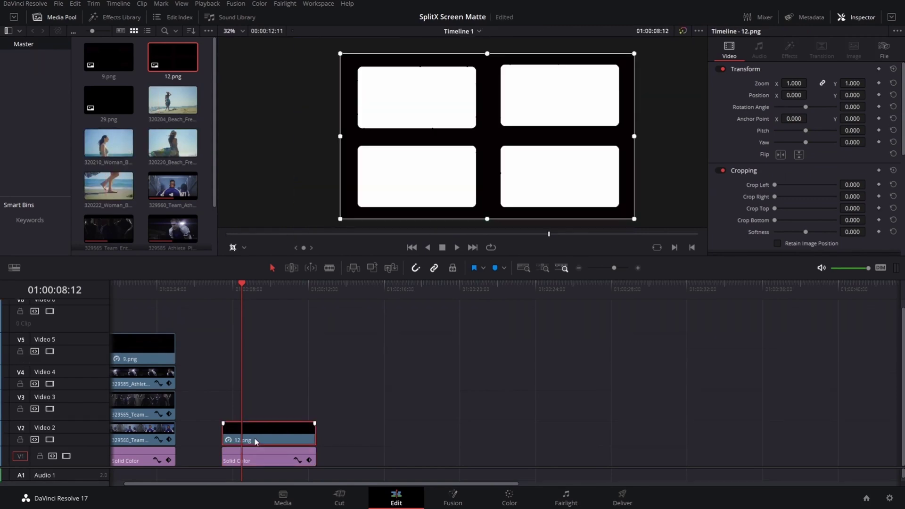
{"action": "left_click_drag", "start_coordinate": [256, 441], "coordinate": [257, 325]}
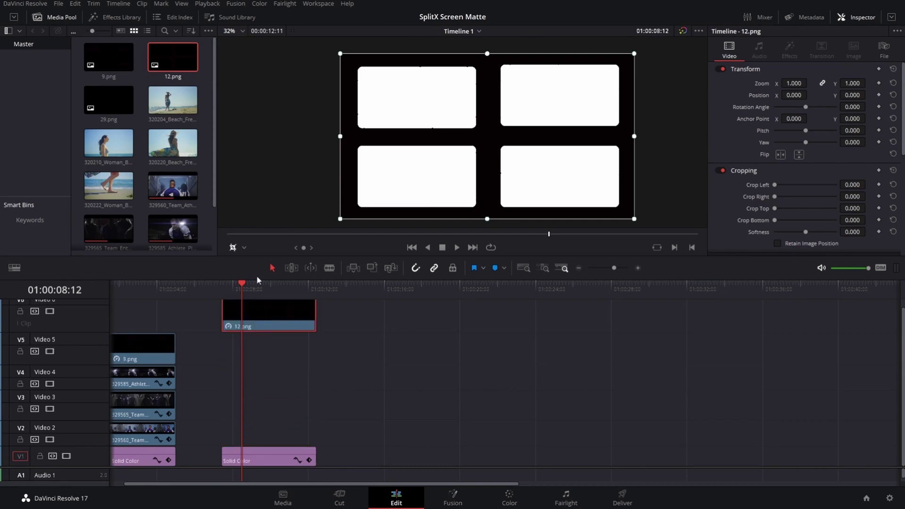
{"action": "left_click_drag", "start_coordinate": [172, 100], "coordinate": [226, 444]}
Step: Scale the beach clip down to about 0.718 and fit it into the top-left box
{"action": "left_click", "coordinate": [242, 248]}
{"action": "left_click", "coordinate": [249, 262]}
{"action": "key", "text": "space"}
{"action": "key", "text": "space"}
{"action": "left_click_drag", "start_coordinate": [534, 168], "coordinate": [515, 161]}
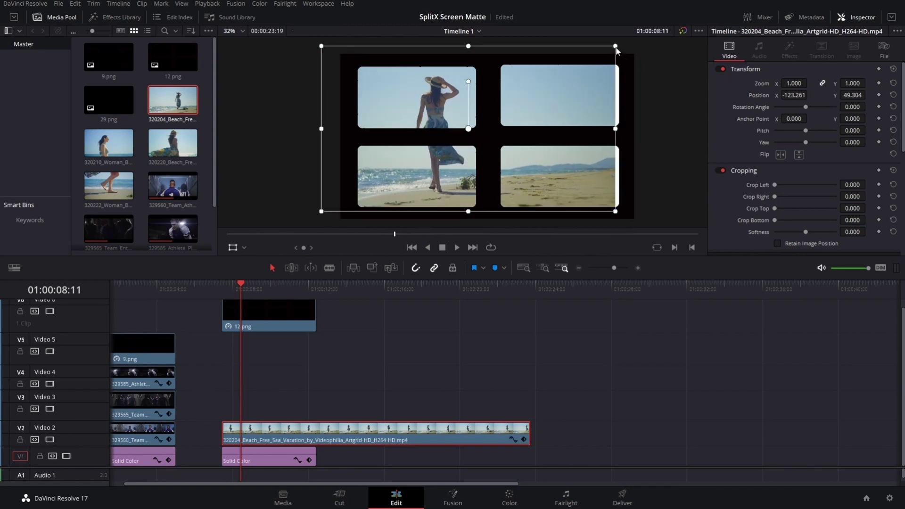
{"action": "left_click_drag", "start_coordinate": [616, 47], "coordinate": [589, 55]}
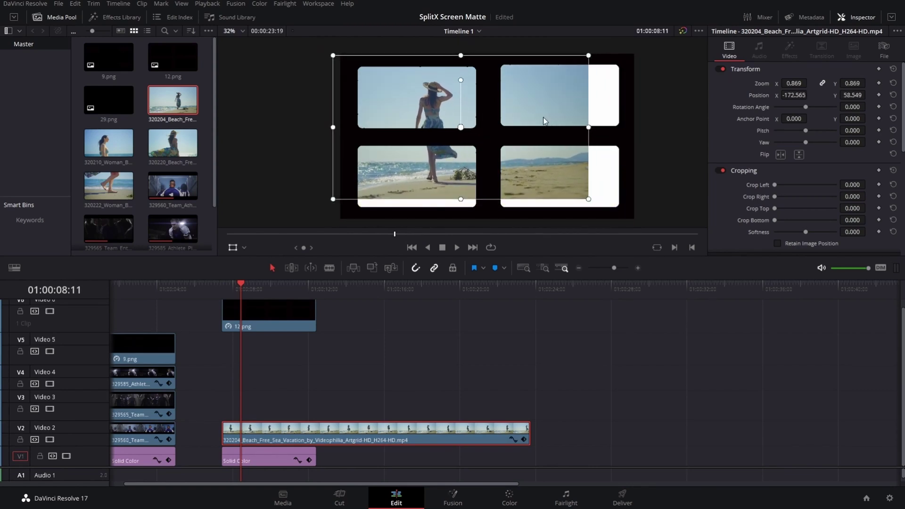
{"action": "left_click_drag", "start_coordinate": [541, 119], "coordinate": [534, 116]}
{"action": "left_click_drag", "start_coordinate": [582, 53], "coordinate": [516, 78]}
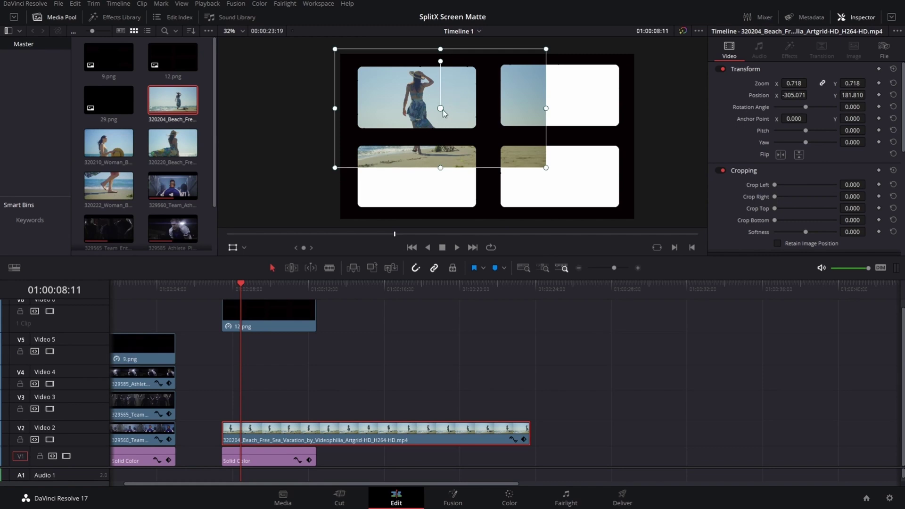
Step: Put the 320210 Woman clip on Video 3 in the top-right box, cropping its left and bottom edges
{"action": "left_click_drag", "start_coordinate": [108, 150], "coordinate": [238, 415]}
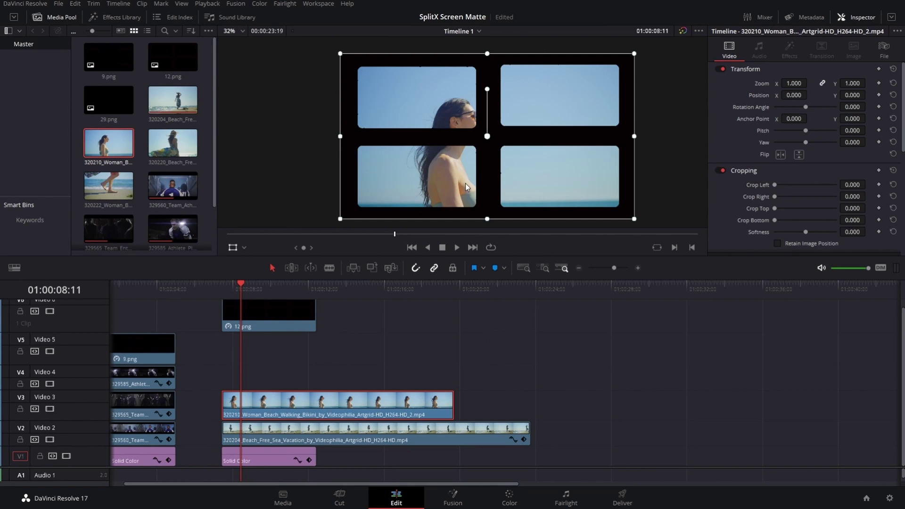
{"action": "left_click_drag", "start_coordinate": [465, 183], "coordinate": [700, 126]}
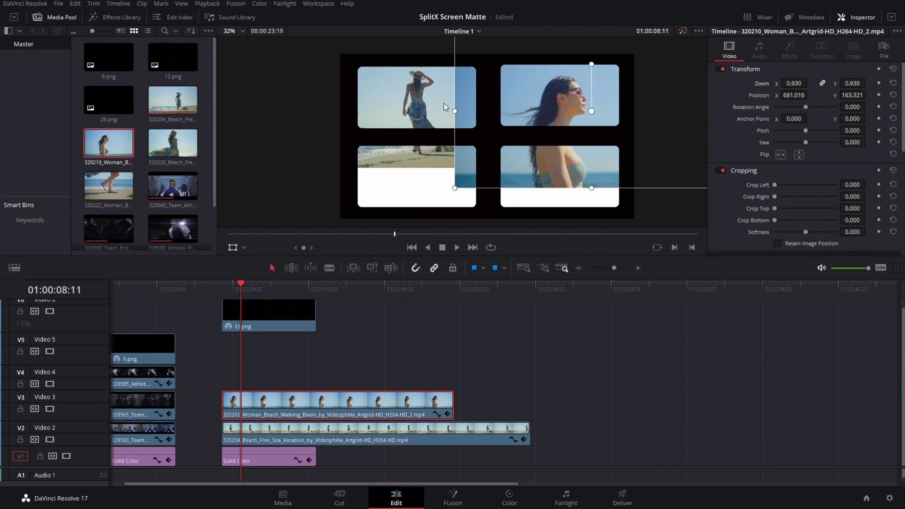
{"action": "key", "text": "ctrl+s"}
{"action": "left_click", "coordinate": [244, 248]}
{"action": "left_click", "coordinate": [252, 275]}
{"action": "left_click_drag", "start_coordinate": [454, 114], "coordinate": [497, 112]}
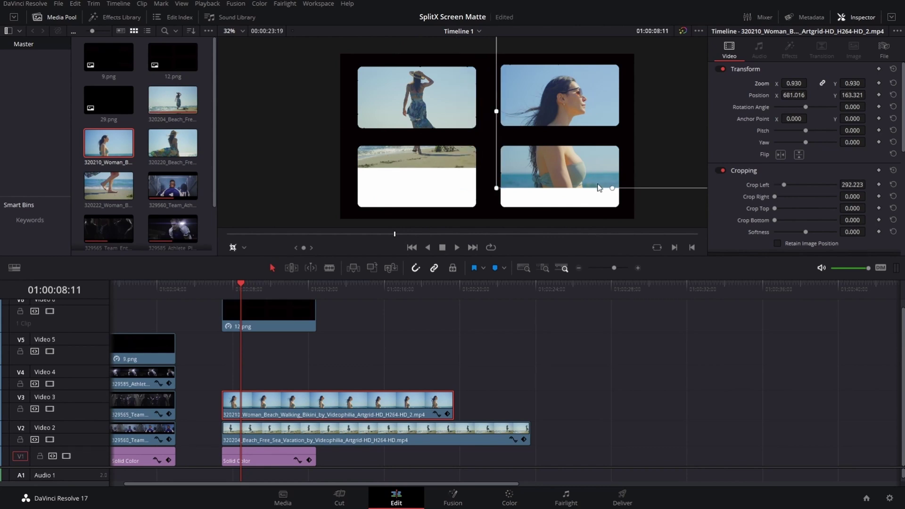
{"action": "left_click_drag", "start_coordinate": [613, 188], "coordinate": [613, 128]}
Step: Add the 320220 Beach clip to Video 4, scaled to 0.437 in the bottom-left box, and save
{"action": "left_click_drag", "start_coordinate": [172, 143], "coordinate": [234, 377]}
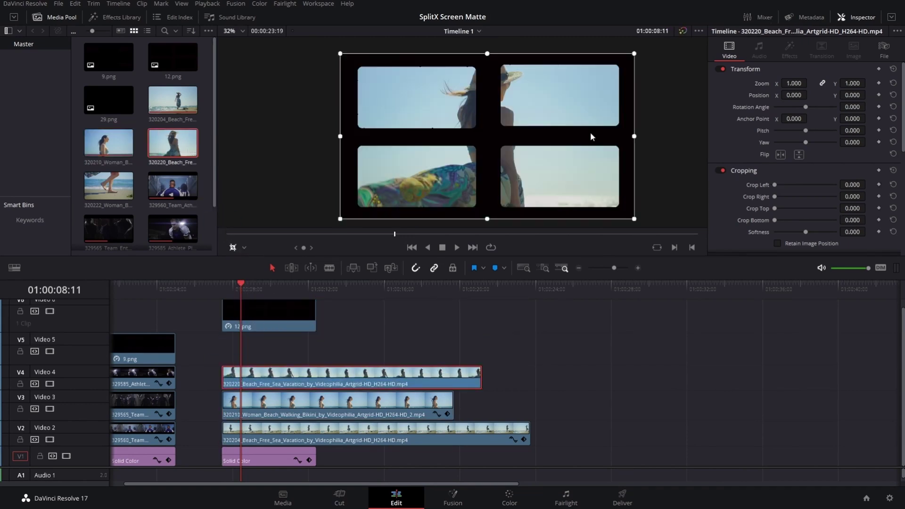
{"action": "left_click_drag", "start_coordinate": [591, 137], "coordinate": [540, 215]}
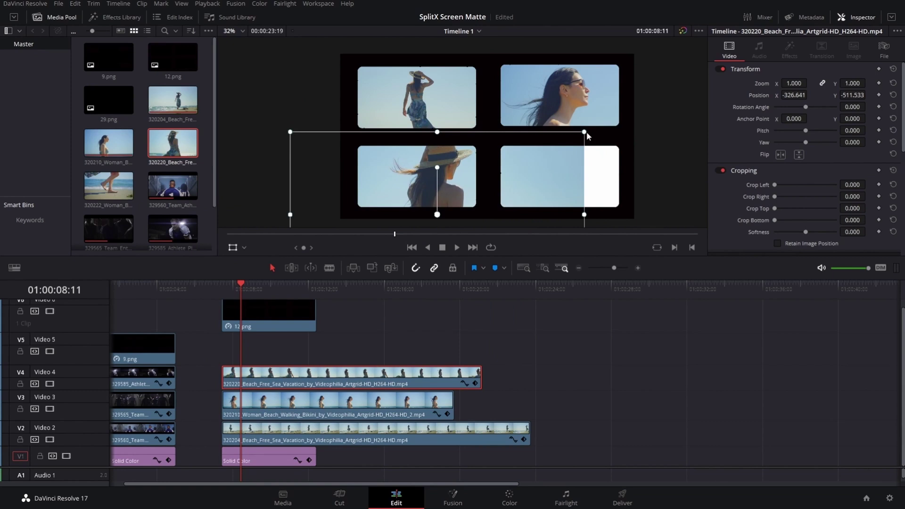
{"action": "left_click_drag", "start_coordinate": [586, 136], "coordinate": [538, 159]}
{"action": "left_click_drag", "start_coordinate": [495, 188], "coordinate": [481, 166]}
{"action": "left_click_drag", "start_coordinate": [521, 142], "coordinate": [483, 142]}
{"action": "left_click_drag", "start_coordinate": [466, 186], "coordinate": [462, 208]}
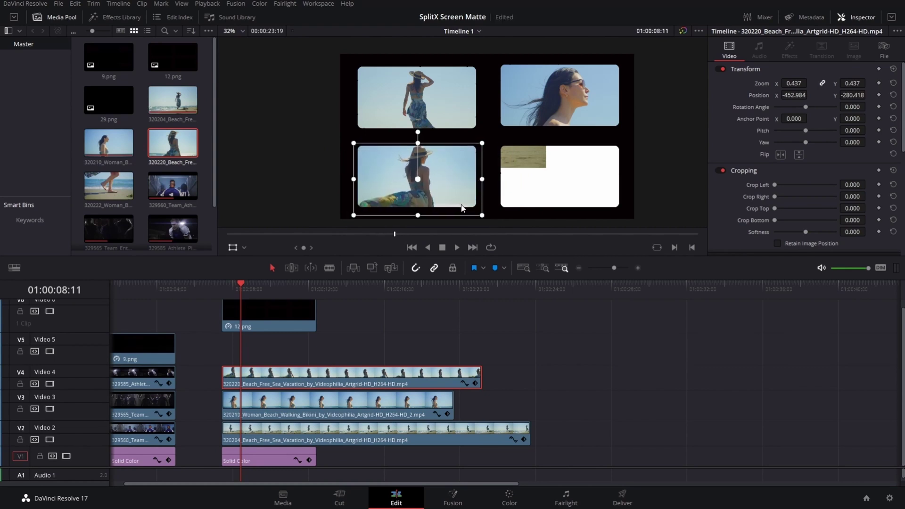
{"action": "key", "text": "ctrl+s"}
Step: Add the 320222 Woman Walking Legs clip to Video 5, scaled to 0.420 in the bottom-right box
{"action": "left_click_drag", "start_coordinate": [108, 187], "coordinate": [267, 350]}
{"action": "left_click", "coordinate": [267, 350]}
{"action": "left_click_drag", "start_coordinate": [634, 53], "coordinate": [537, 103]}
{"action": "left_click_drag", "start_coordinate": [506, 135], "coordinate": [588, 185]}
{"action": "mouse_move", "coordinate": [618, 150]}
{"action": "left_mouse_down"}
{"action": "mouse_move", "coordinate": [602, 167]}
{"action": "mouse_move", "coordinate": [624, 145]}
{"action": "mouse_move", "coordinate": [615, 158]}
{"action": "left_mouse_up"}
{"action": "scroll", "coordinate": [580, 127], "scroll_direction": "down", "scroll_amount": 1}
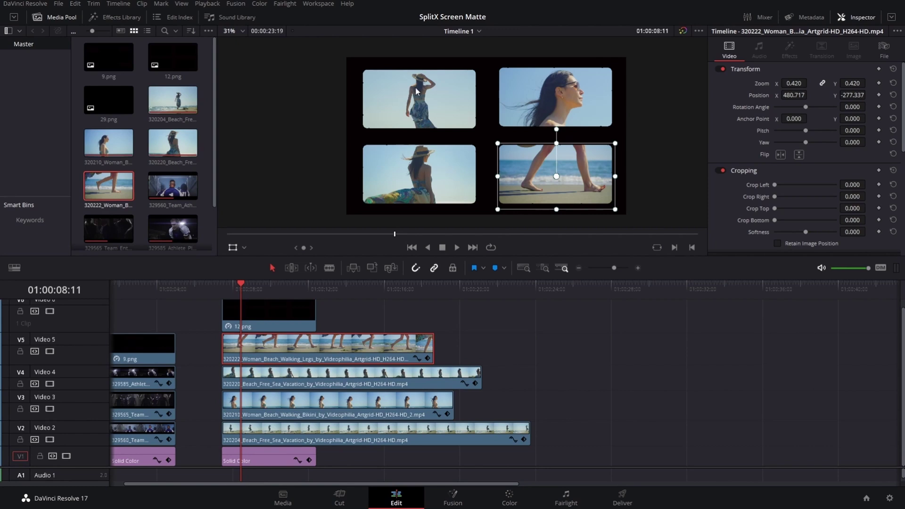
Step: Shrink the Video 2 beach clip further to fit the top-left box
{"action": "left_click", "coordinate": [275, 428]}
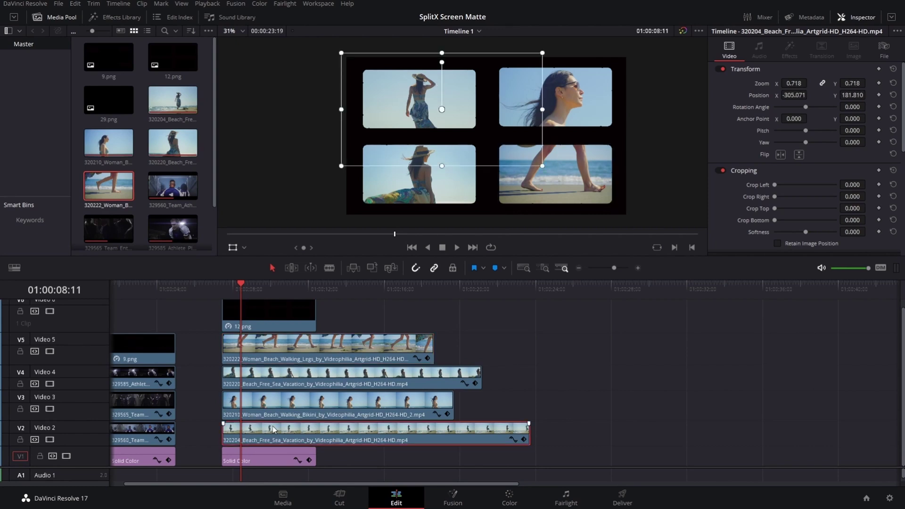
{"action": "left_click_drag", "start_coordinate": [542, 166], "coordinate": [501, 150]}
{"action": "left_click_drag", "start_coordinate": [456, 123], "coordinate": [436, 114]}
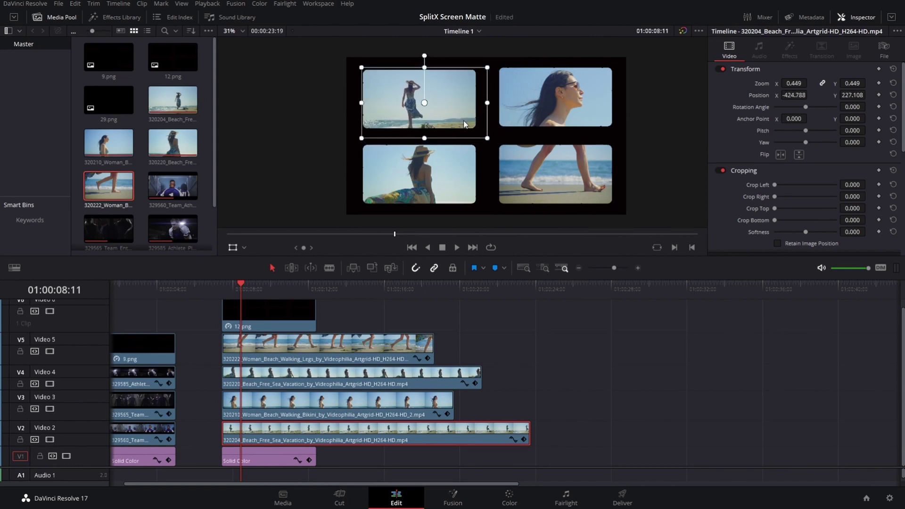
{"action": "scroll", "coordinate": [434, 114], "scroll_direction": "up", "scroll_amount": 1}
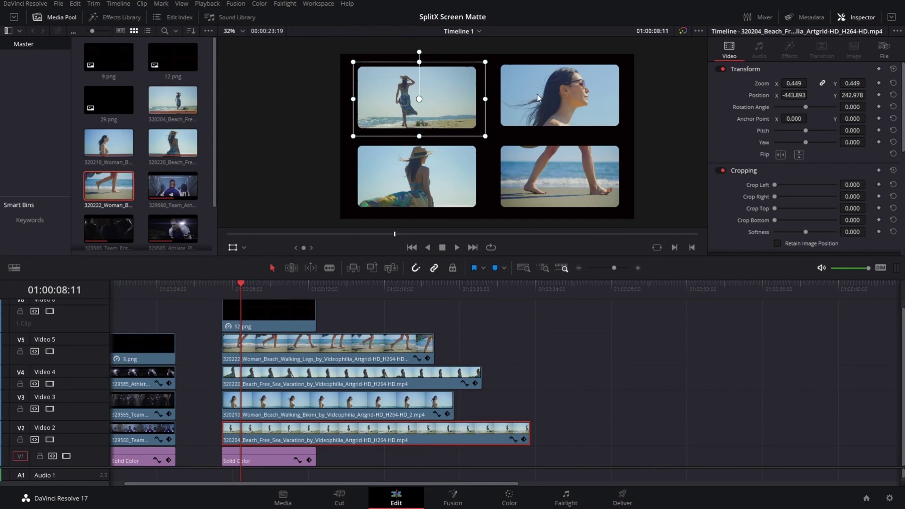
Step: Move the bottom-left beach clip to the top-right box and fit the bikini clip lower-left at about 0.72
{"action": "left_click", "coordinate": [286, 374]}
{"action": "left_click_drag", "start_coordinate": [440, 197], "coordinate": [590, 110]}
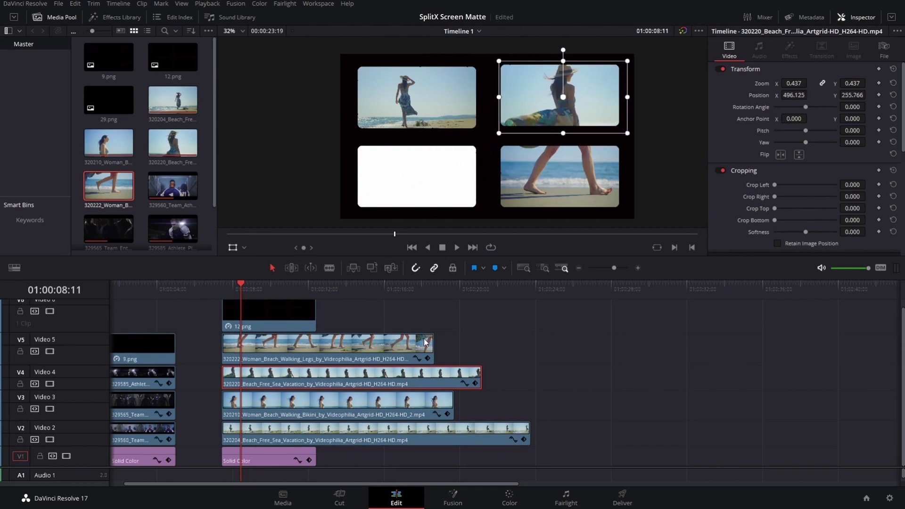
{"action": "left_click", "coordinate": [291, 410]}
{"action": "left_click_drag", "start_coordinate": [664, 86], "coordinate": [524, 159]}
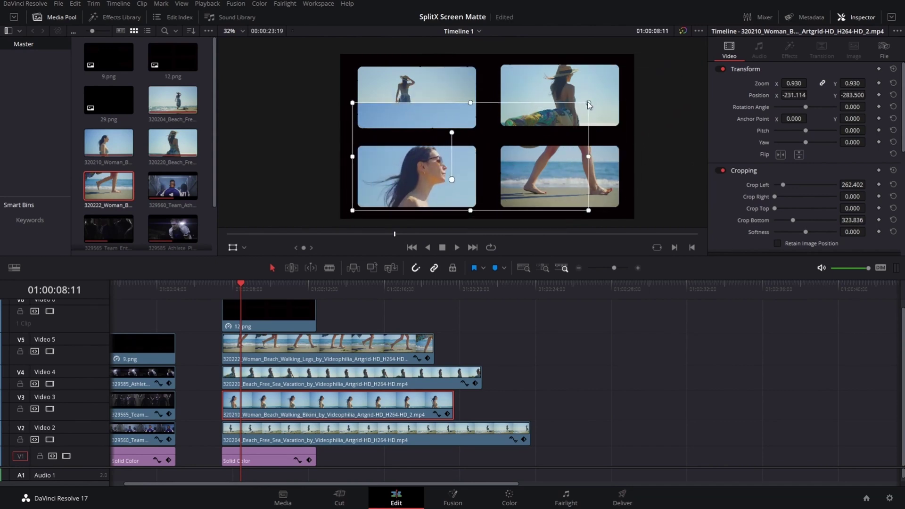
{"action": "left_click_drag", "start_coordinate": [589, 102], "coordinate": [540, 125]}
{"action": "left_click_drag", "start_coordinate": [497, 156], "coordinate": [495, 153]}
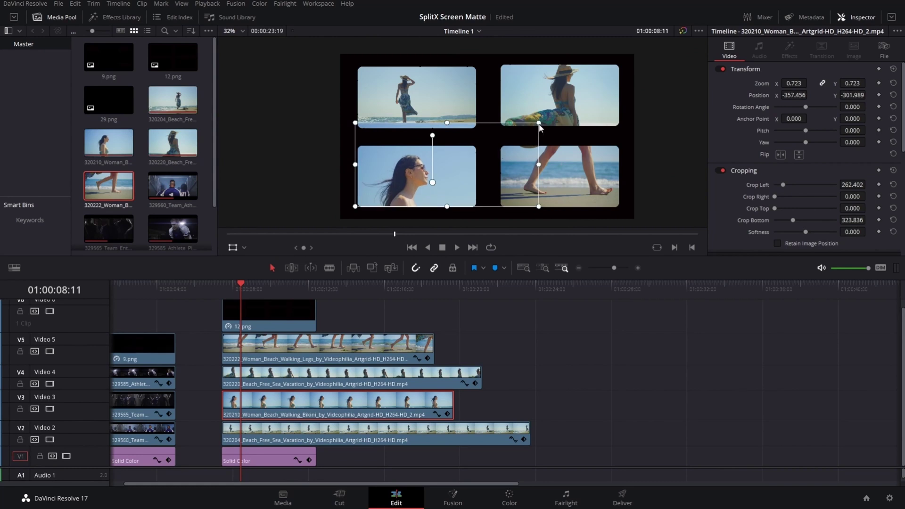
{"action": "left_click_drag", "start_coordinate": [540, 128], "coordinate": [519, 135]}
{"action": "scroll", "coordinate": [519, 135], "scroll_direction": "down", "scroll_amount": 1}
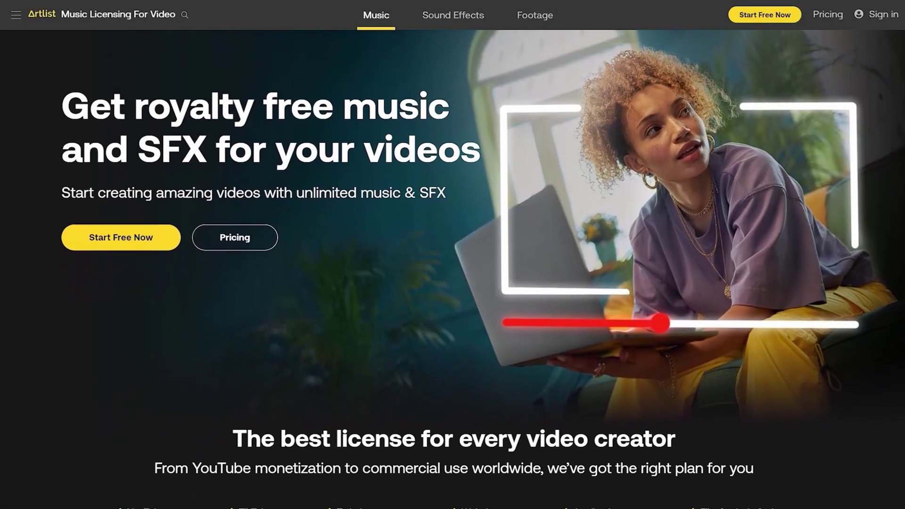
Step: Scroll the Artlist homepage down to the licence's platform list, from YouTube and TikTok to cinema
{"action": "scroll", "coordinate": [453, 255], "scroll_direction": "down", "scroll_amount": 3}
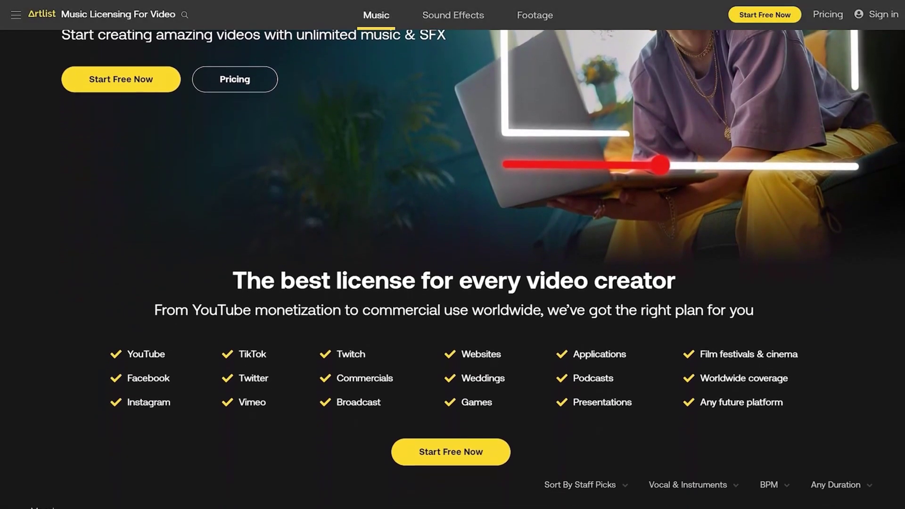
{"action": "scroll", "coordinate": [452, 255], "scroll_direction": "down", "scroll_amount": 2}
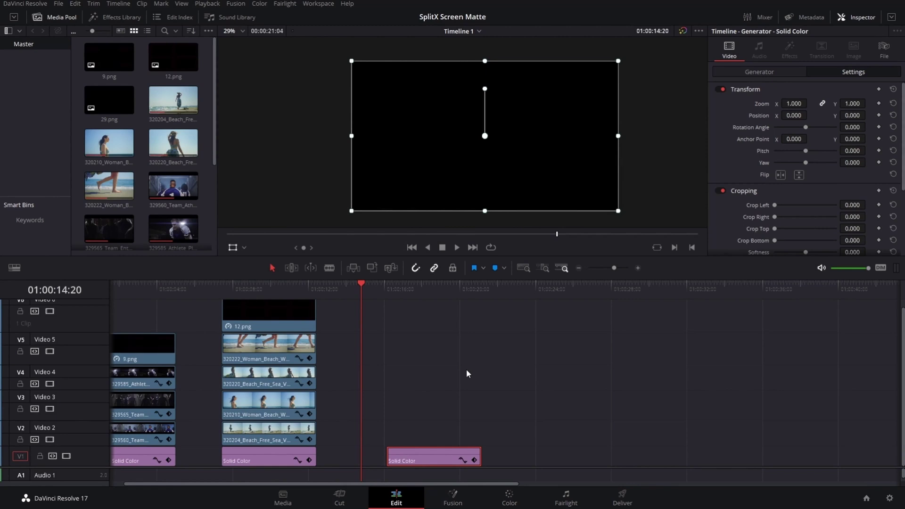
Step: Drop 29.png onto Video 5 above the second Solid Color clip, select it and park the playhead there
{"action": "scroll", "coordinate": [511, 184], "scroll_direction": "up", "scroll_amount": 2}
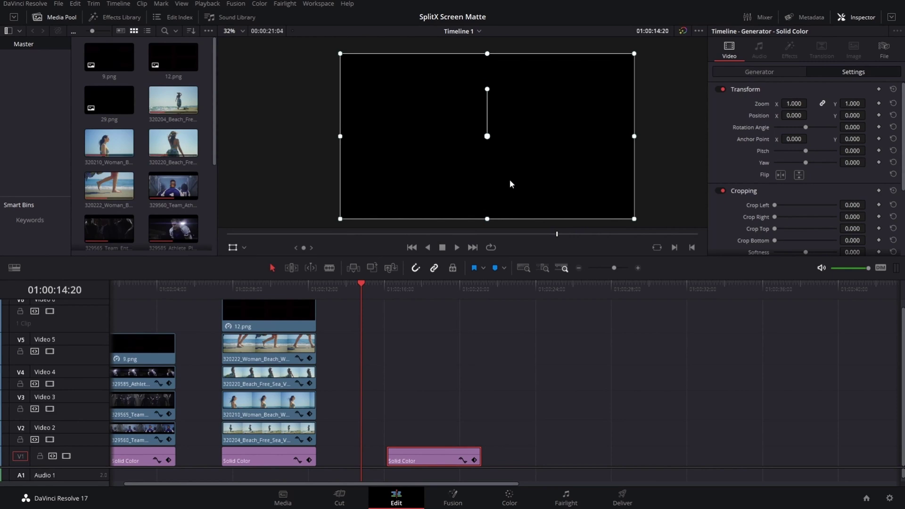
{"action": "left_click_drag", "start_coordinate": [119, 97], "coordinate": [420, 353]}
{"action": "left_click", "coordinate": [420, 352]}
{"action": "left_click_drag", "start_coordinate": [397, 286], "coordinate": [405, 292]}
{"action": "scroll", "coordinate": [532, 161], "scroll_direction": "down", "scroll_amount": 1}
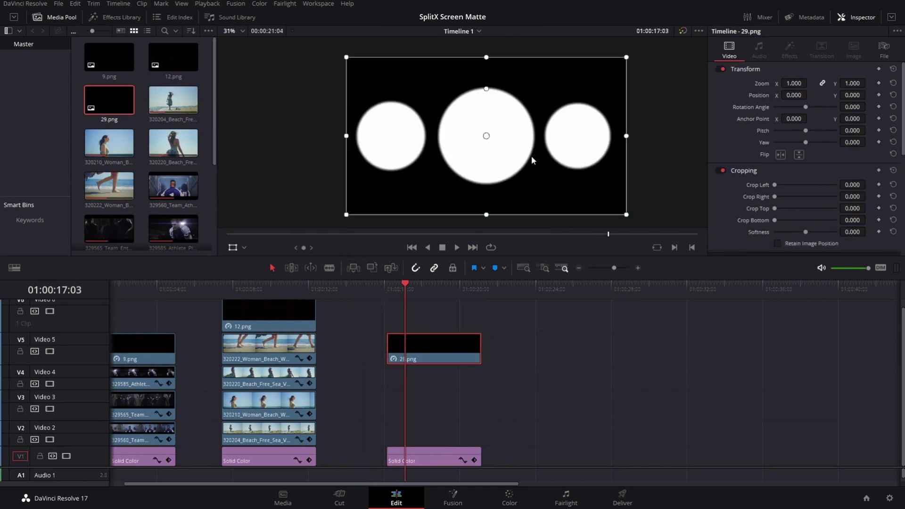
{"action": "scroll", "coordinate": [523, 138], "scroll_direction": "up", "scroll_amount": 2}
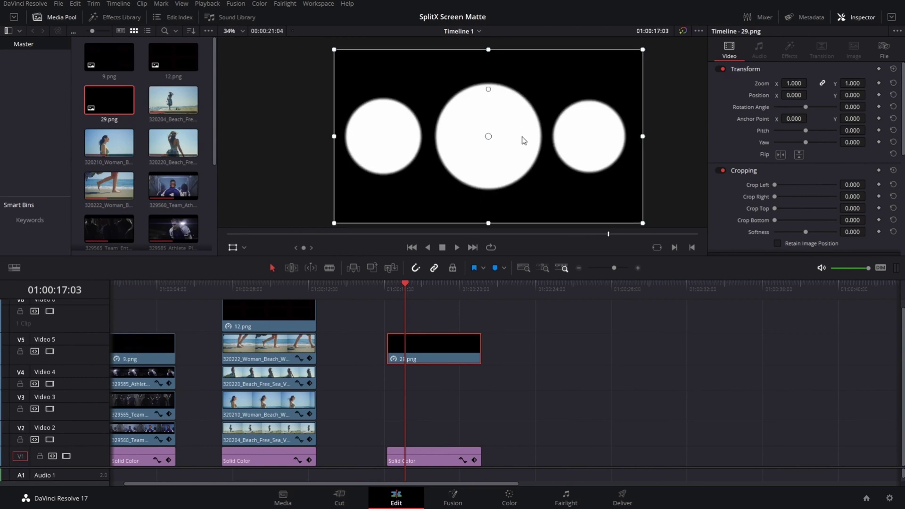
{"action": "scroll", "coordinate": [524, 140], "scroll_direction": "up", "scroll_amount": 2}
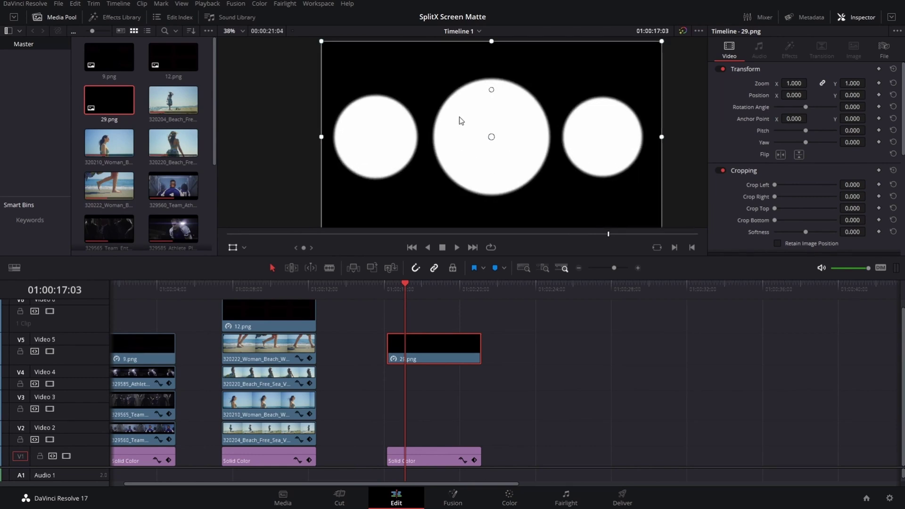
{"action": "scroll", "coordinate": [479, 156], "scroll_direction": "down", "scroll_amount": 3}
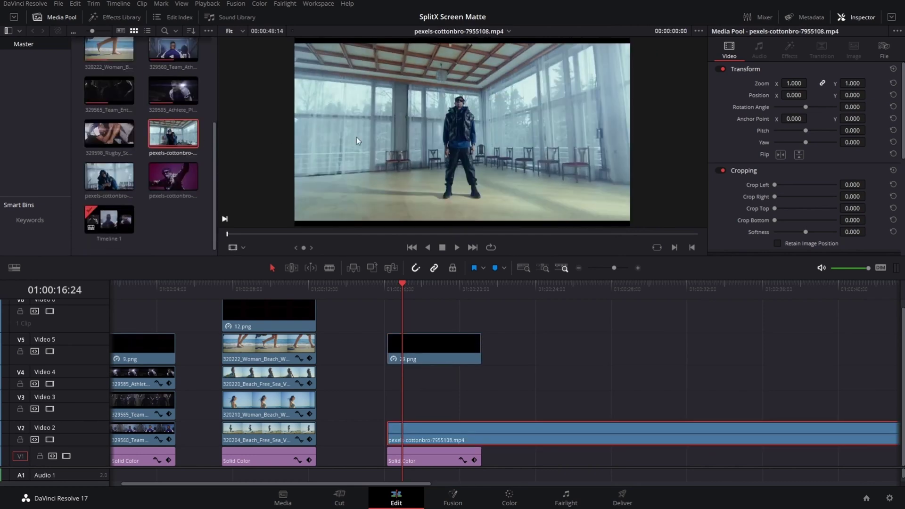
Step: Preview the cottonbro clips and place pexels-cottonbro-7972144.mp4 on Video 2 under the circle matte
{"action": "left_click", "coordinate": [104, 175]}
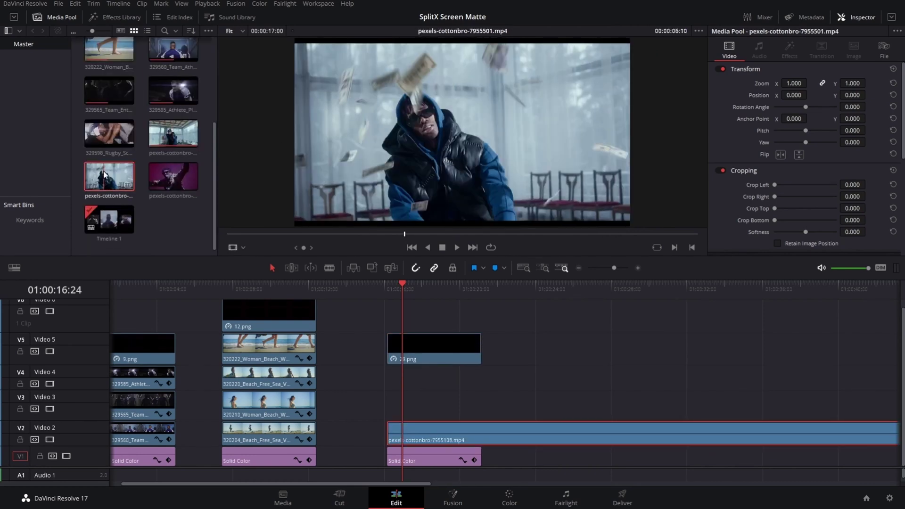
{"action": "left_click", "coordinate": [153, 184]}
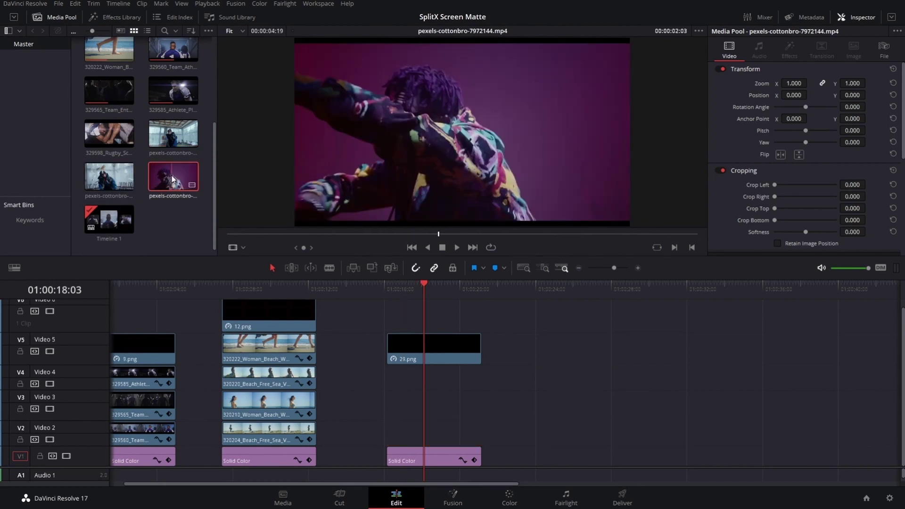
{"action": "left_click_drag", "start_coordinate": [152, 181], "coordinate": [397, 435]}
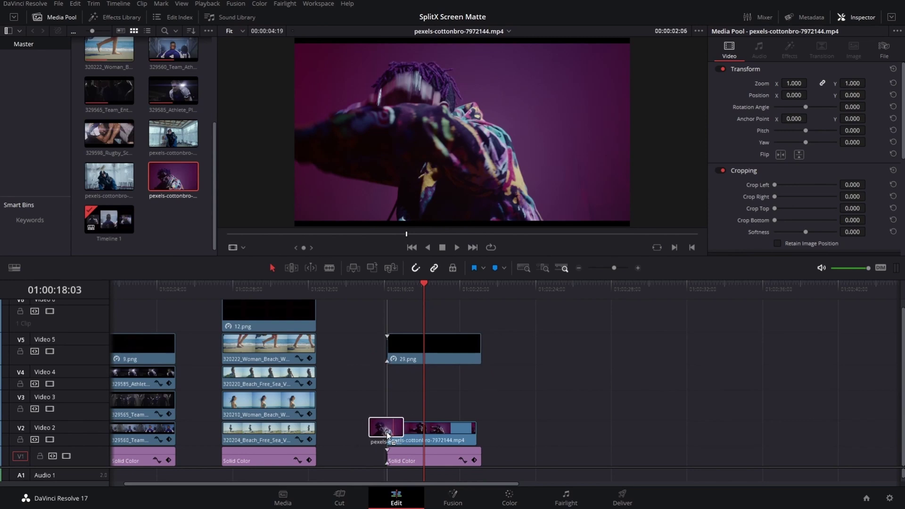
{"action": "left_click_drag", "start_coordinate": [388, 434], "coordinate": [389, 433]}
Step: Play back the matte section and scale the dancer clip to Zoom 0.669 inside the centre circle
{"action": "left_click", "coordinate": [392, 290]}
{"action": "key", "text": "space"}
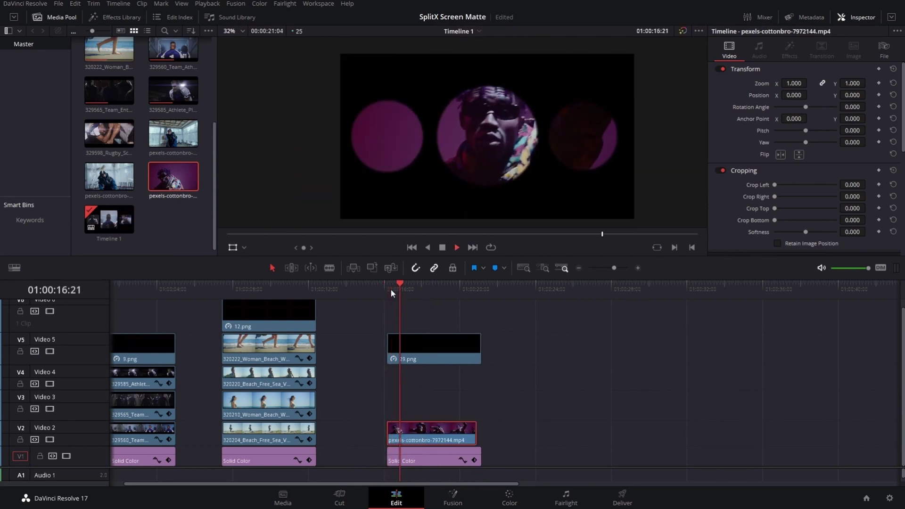
{"action": "key", "text": "space"}
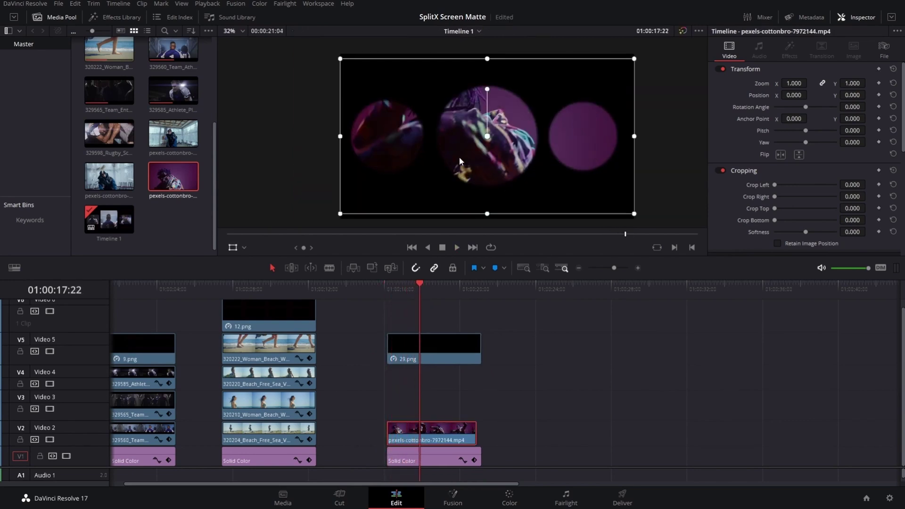
{"action": "scroll", "coordinate": [452, 155], "scroll_direction": "up", "scroll_amount": 1}
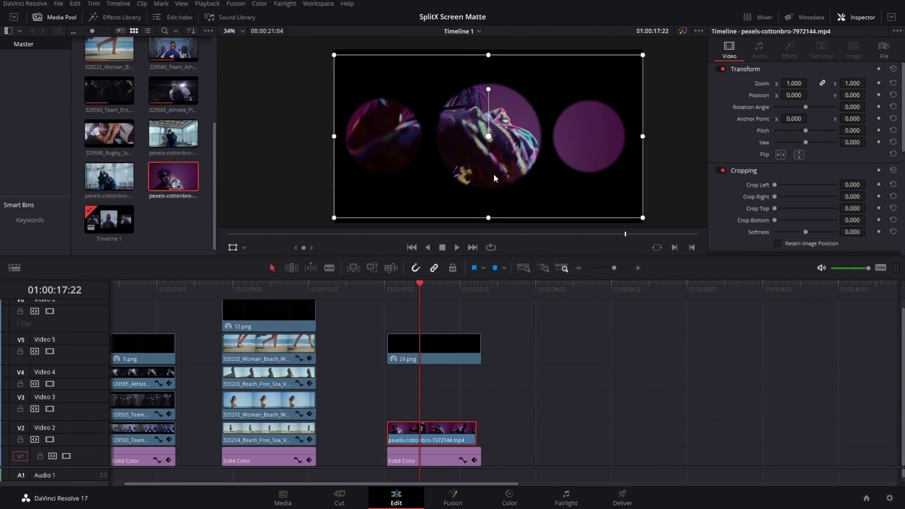
{"action": "left_click", "coordinate": [396, 290]}
{"action": "key", "text": "space"}
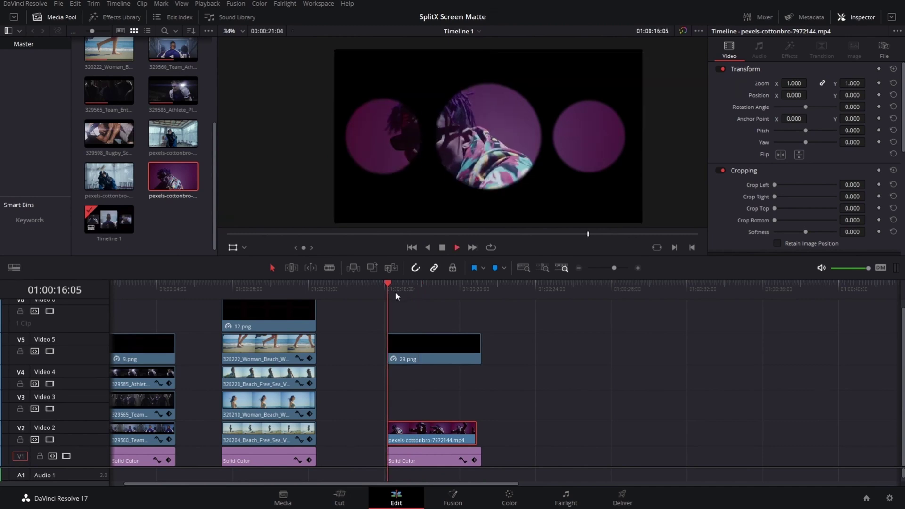
{"action": "left_click_drag", "start_coordinate": [644, 55], "coordinate": [596, 81]}
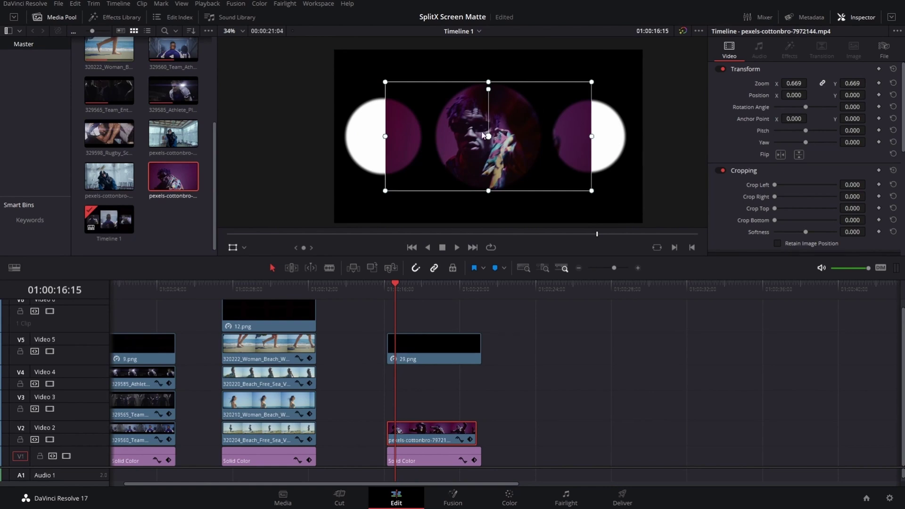
Step: Place pexels-cottonbro-7955108.mp4 on Video 3, shrink it, and play back the composite
{"action": "key", "text": "q"}
{"action": "left_click_drag", "start_coordinate": [174, 134], "coordinate": [393, 411]}
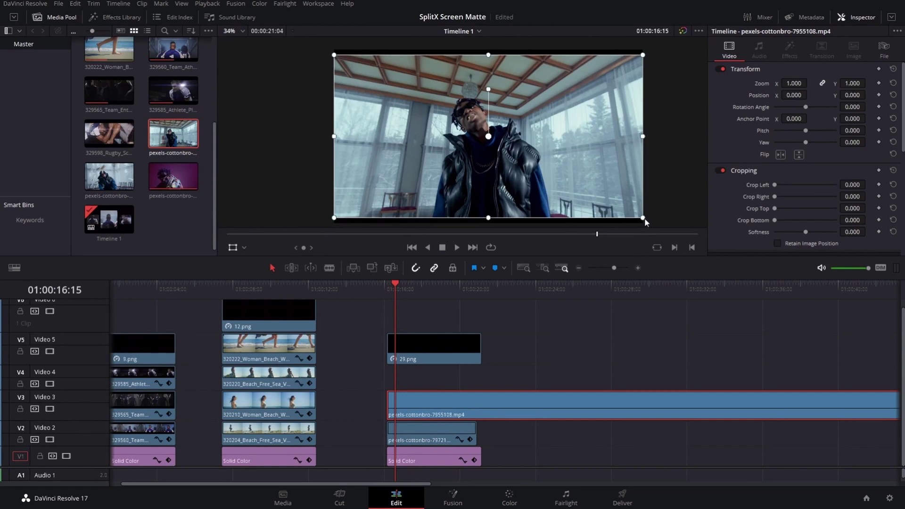
{"action": "left_click_drag", "start_coordinate": [645, 222], "coordinate": [595, 201]}
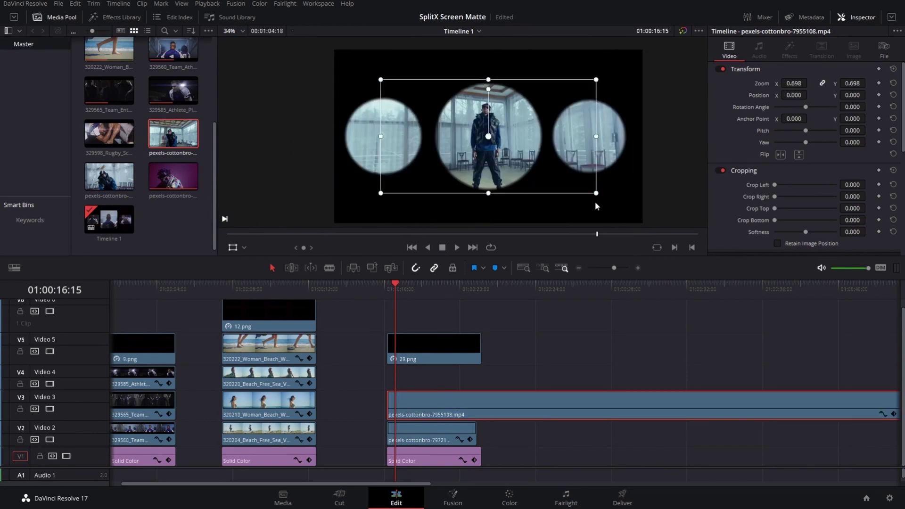
{"action": "left_click", "coordinate": [386, 286]}
{"action": "key", "text": "space"}
{"action": "key", "text": "space"}
Step: Move the glass-room clip into the left circle at X -633.913 and reduce it to Zoom 0.561
{"action": "left_click_drag", "start_coordinate": [558, 154], "coordinate": [463, 147]}
{"action": "left_click_drag", "start_coordinate": [503, 187], "coordinate": [460, 164]}
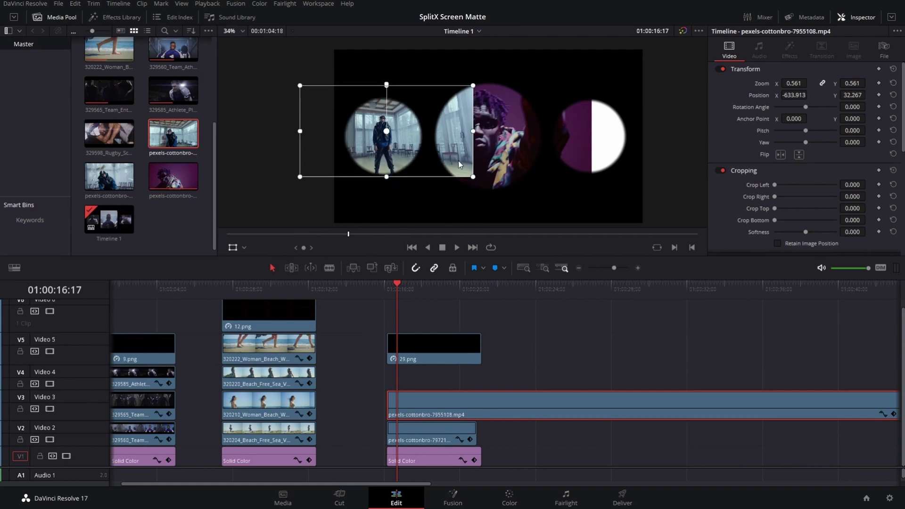
{"action": "scroll", "coordinate": [458, 160], "scroll_direction": "up", "scroll_amount": 3}
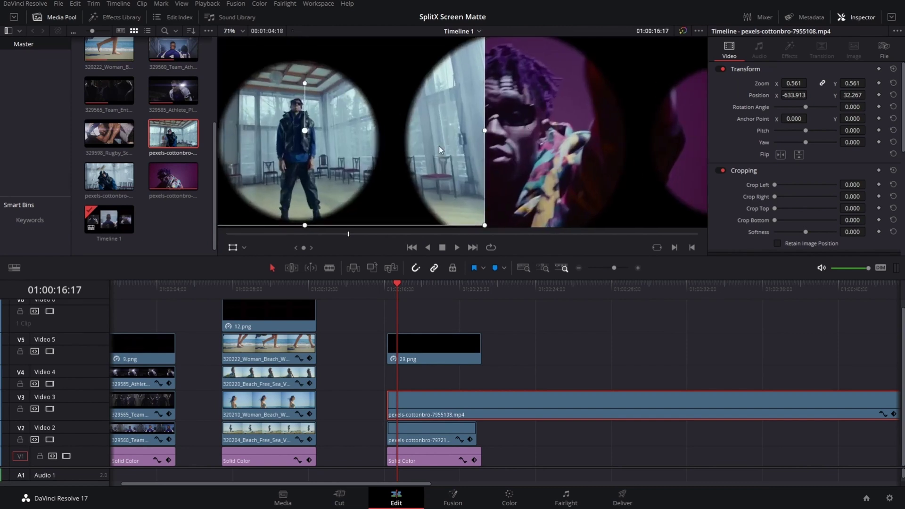
{"action": "scroll", "coordinate": [452, 143], "scroll_direction": "down", "scroll_amount": 2}
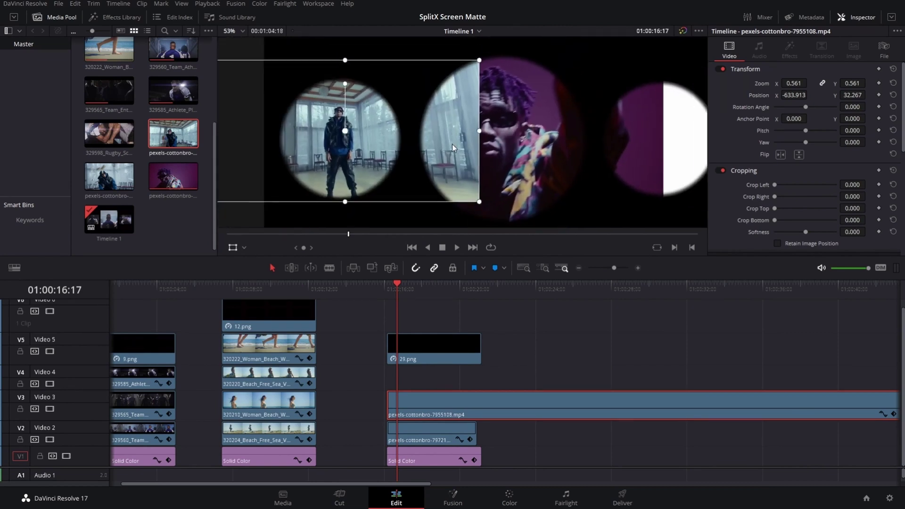
Step: Set the viewer overlay to Crop and trim the left clip's right side off the middle circle
{"action": "left_click", "coordinate": [245, 249]}
{"action": "left_click", "coordinate": [257, 276]}
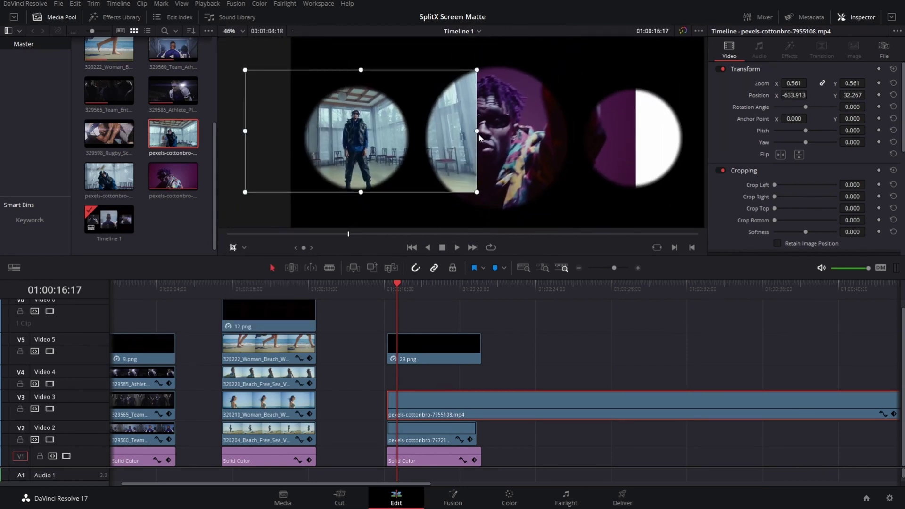
{"action": "left_click_drag", "start_coordinate": [473, 131], "coordinate": [419, 132]}
Step: Fit pexels-cottonbro-7955501.mp4 on Video 4 into the right circle: X 643.854, Zoom 0.480, Crop Left 392.612
{"action": "left_click_drag", "start_coordinate": [109, 176], "coordinate": [395, 377]}
{"action": "left_click_drag", "start_coordinate": [543, 130], "coordinate": [679, 133]}
{"action": "left_click_drag", "start_coordinate": [794, 83], "coordinate": [783, 83]}
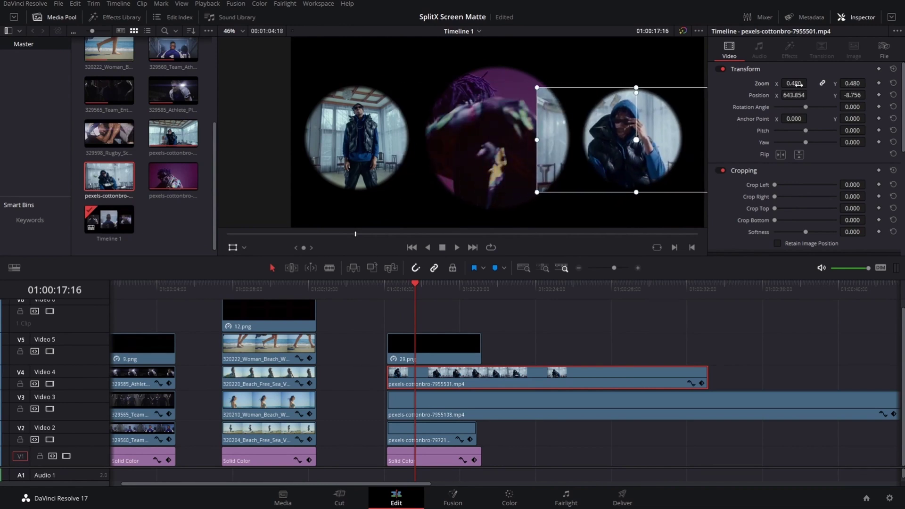
{"action": "left_click_drag", "start_coordinate": [537, 140], "coordinate": [578, 140]}
{"action": "scroll", "coordinate": [333, 231], "scroll_direction": "down", "scroll_amount": 2}
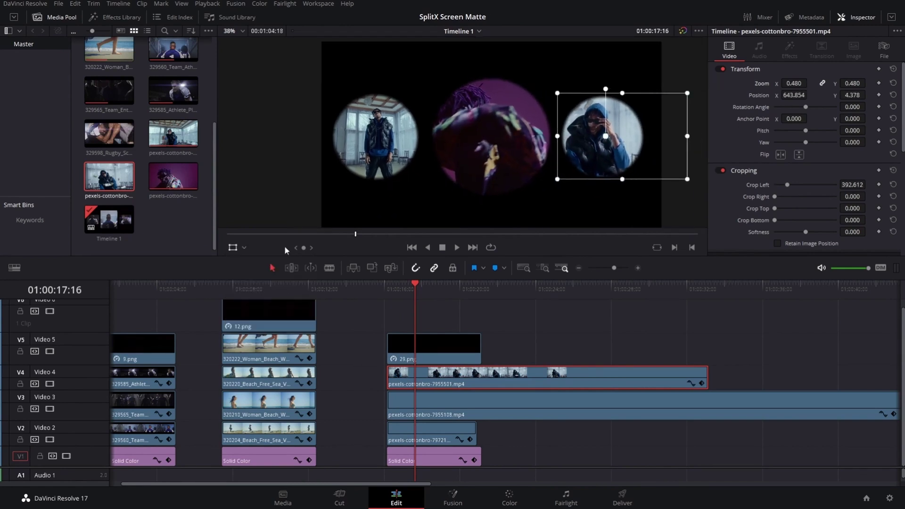